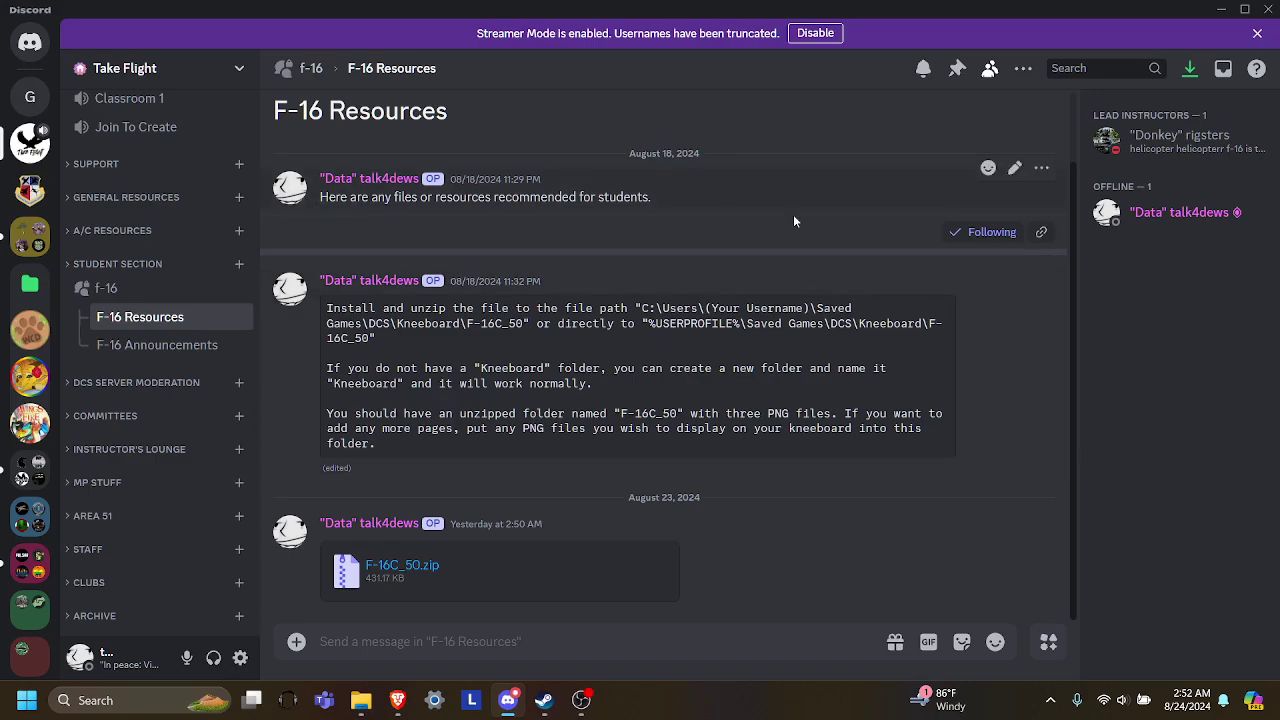
# Open the F-16 Basic Kneeboard post under A/C Resources, collapsing that category again once the post is open
pyautogui.click(112, 230)
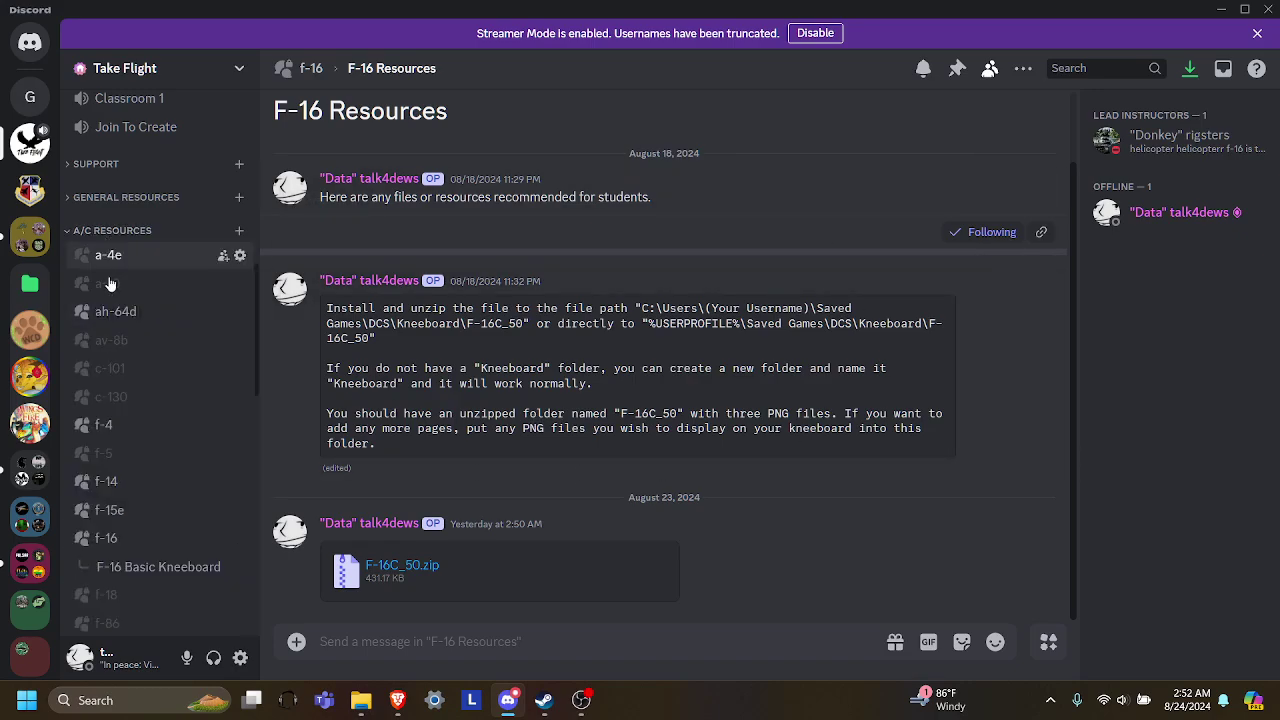
pyautogui.scroll(-2, 123, 127)
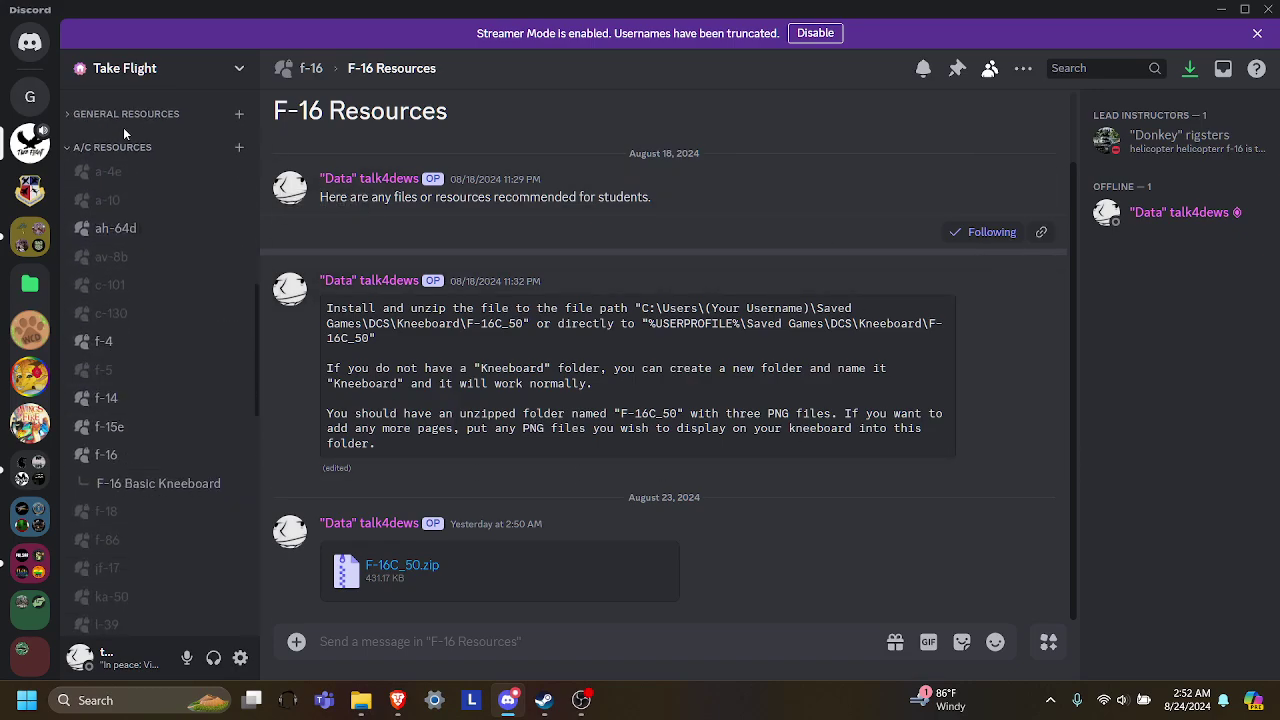
pyautogui.click(150, 483)
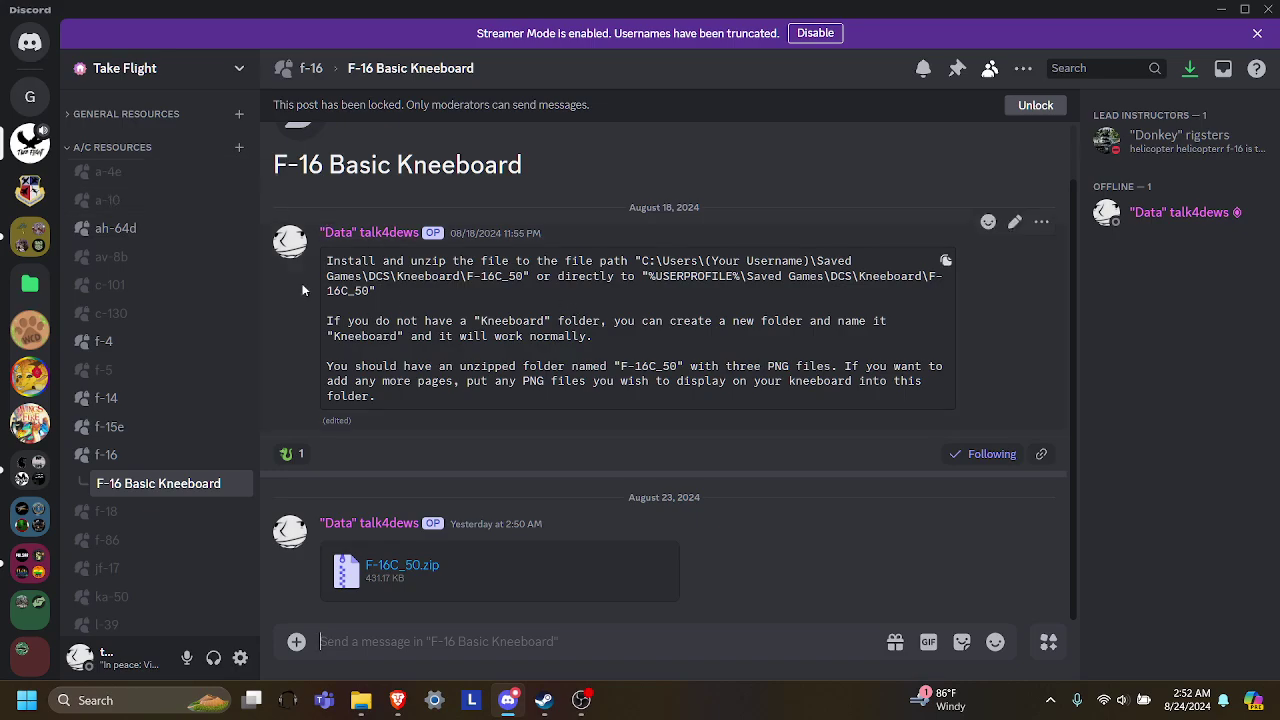
pyautogui.click(125, 147)
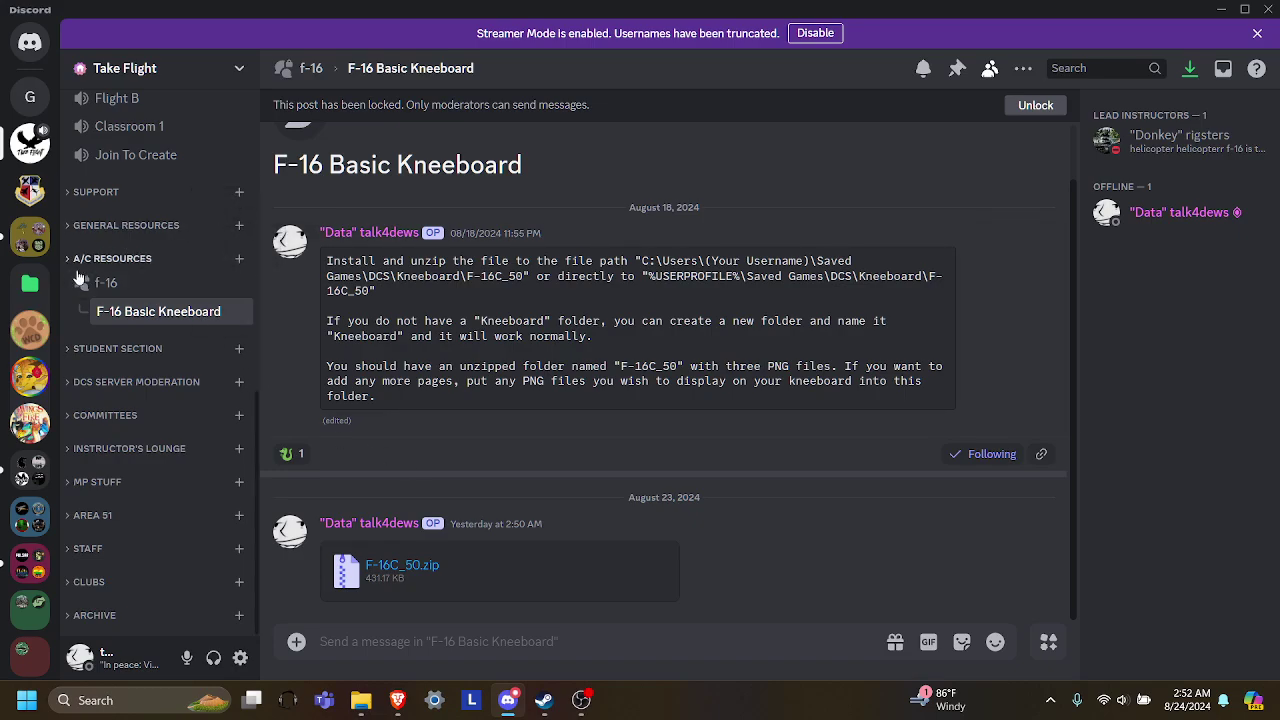
# Open the f-16 forum channel's F-16 Basic Kneeboard post and review its installation instructions
pyautogui.click(120, 287)
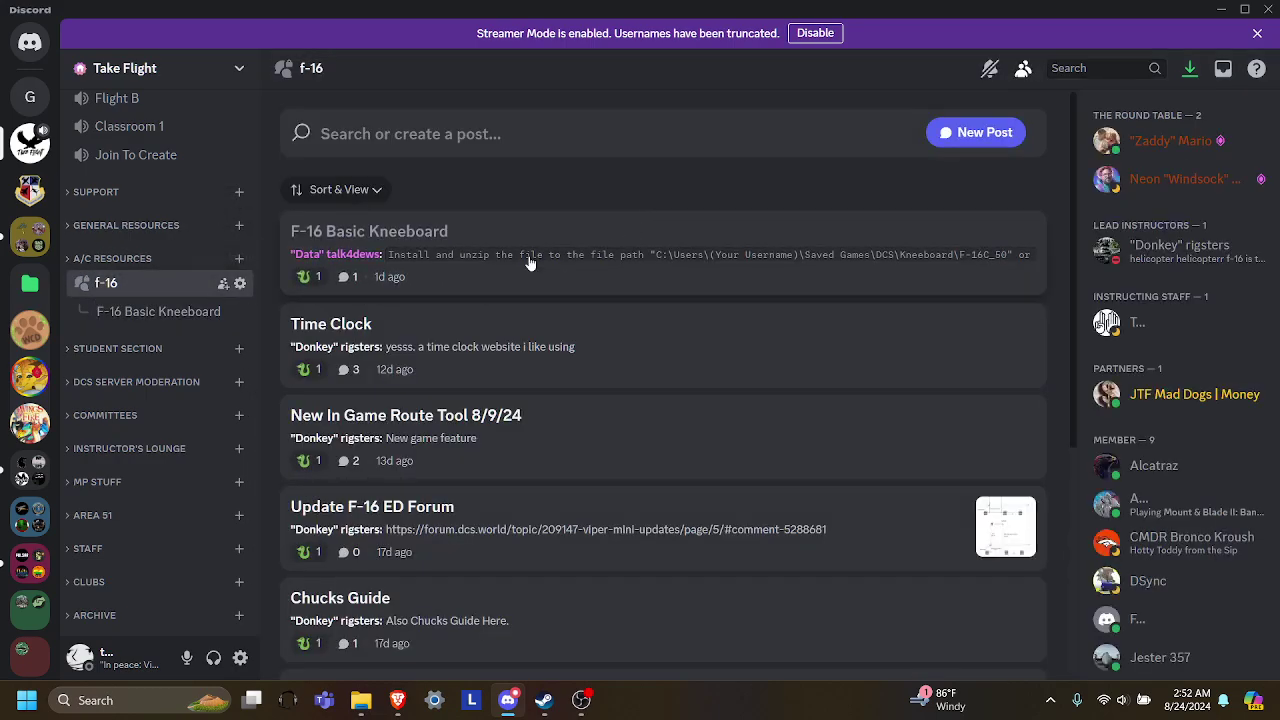
pyautogui.click(325, 237)
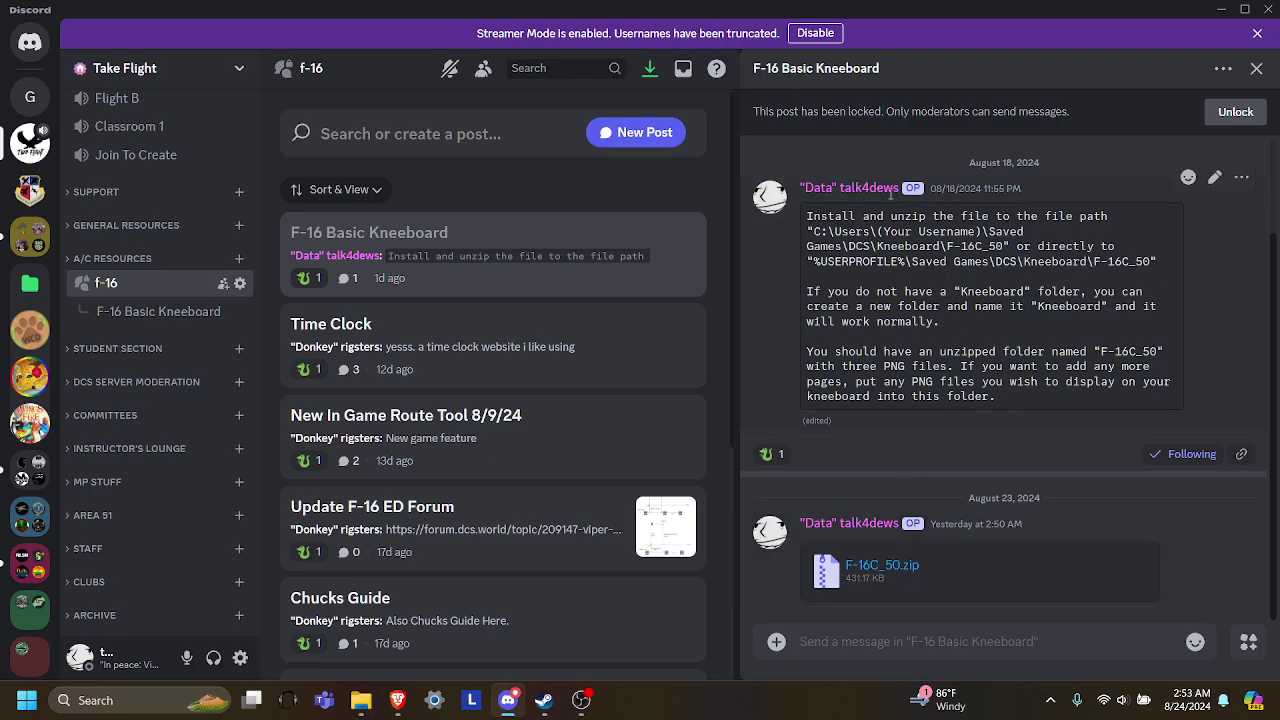
pyautogui.moveTo(806, 220); pyautogui.dragTo(1104, 446)
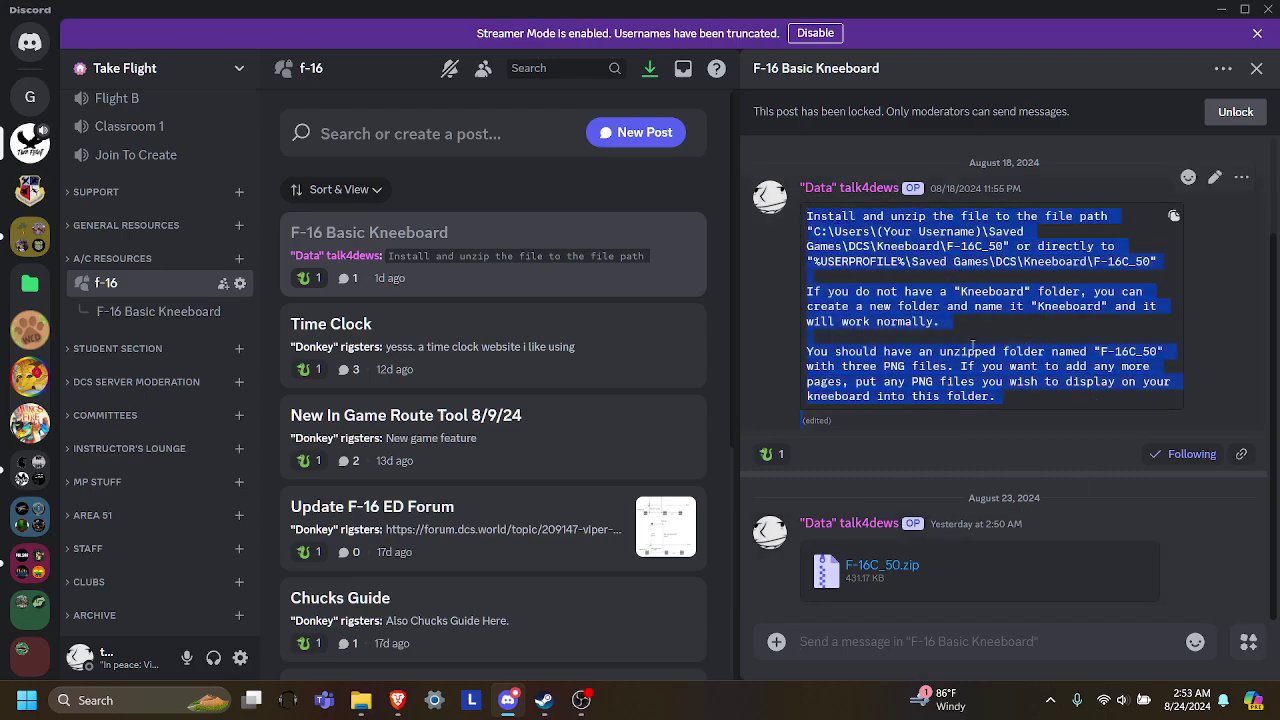
pyautogui.click(1116, 259)
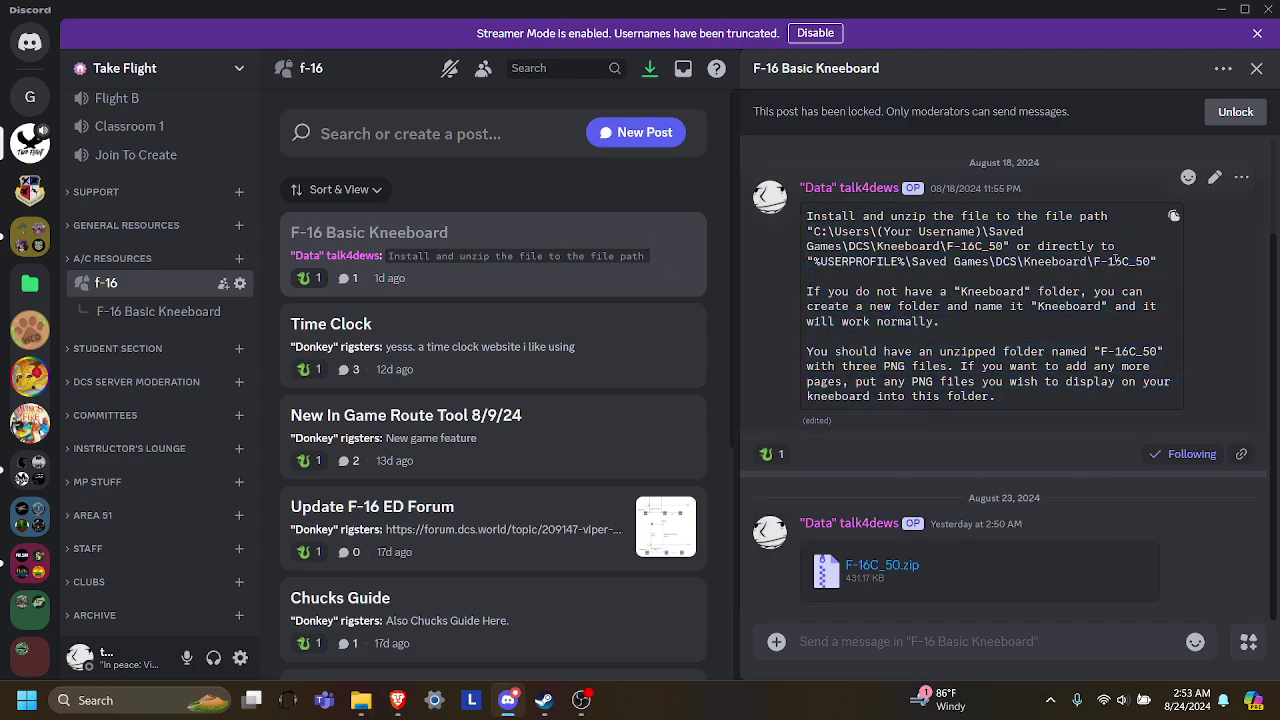
# Switch to File Explorer and locate the Kneeboard folder inside Saved Games\DCS
pyautogui.click(372, 703)
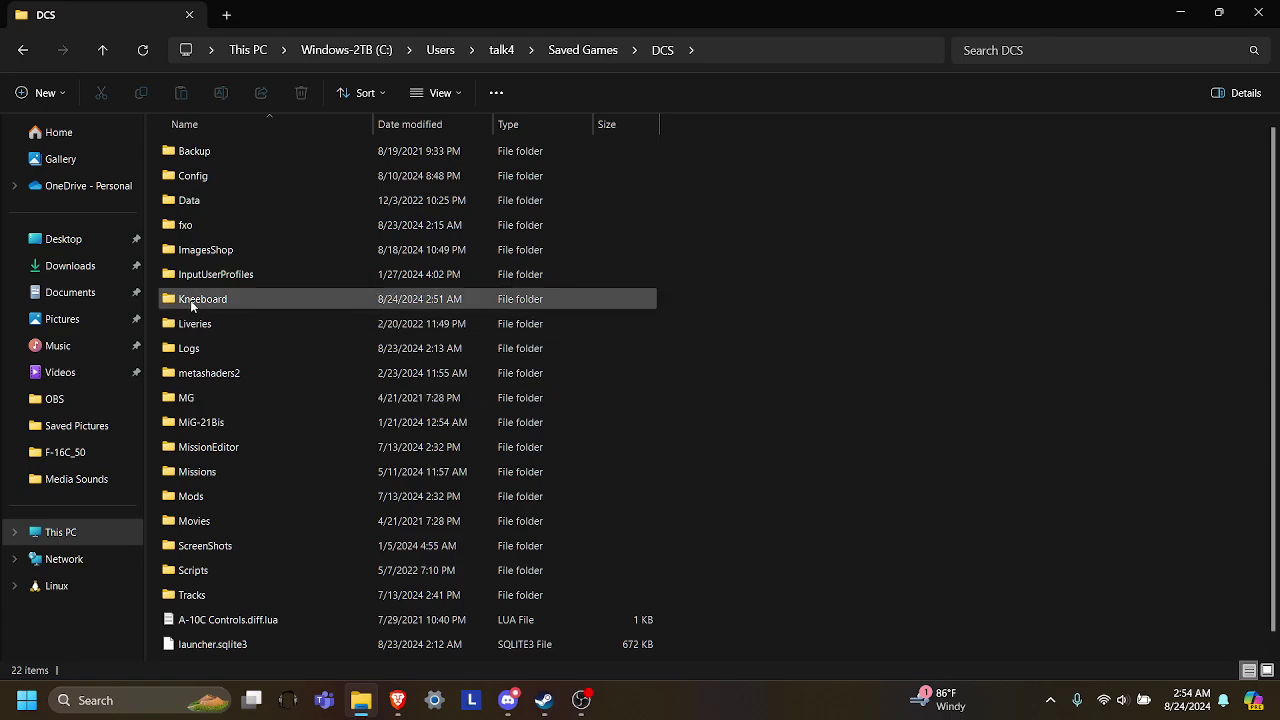
pyautogui.moveTo(202, 303)
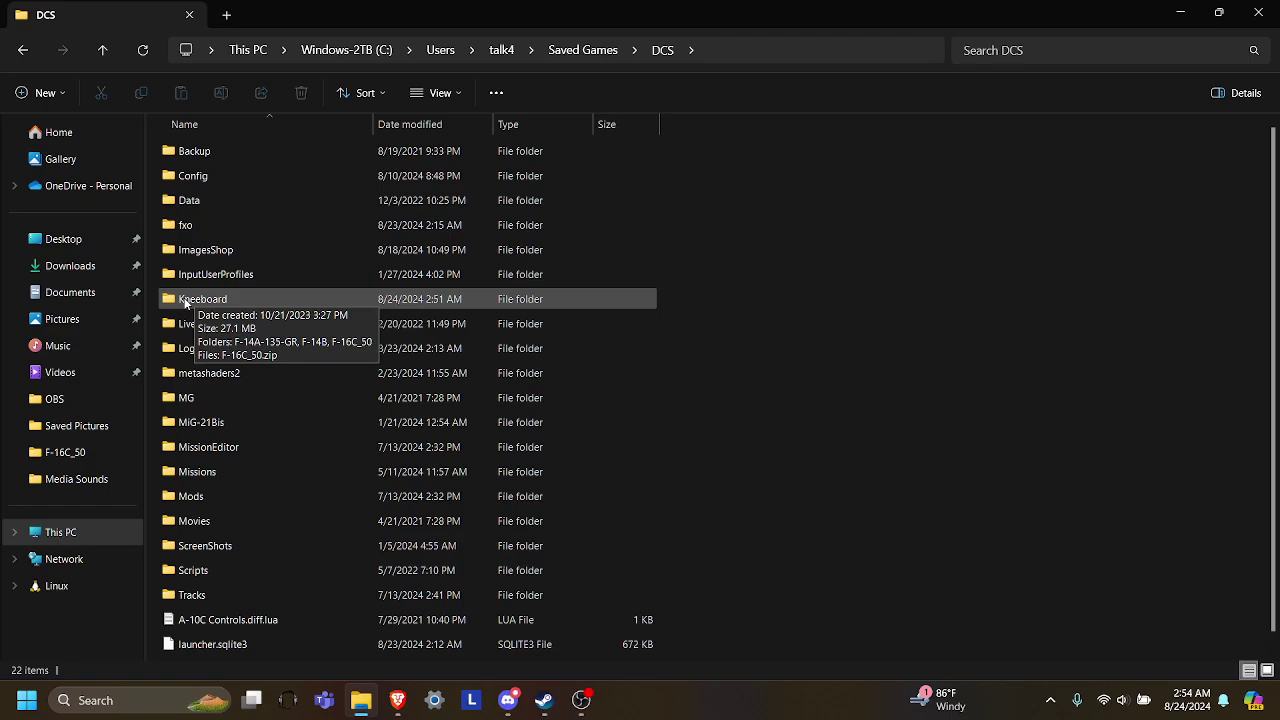
# Try to create a folder named Kneeboard in the DCS folder, and delete the leftover new folder
pyautogui.rightClick(797, 345)
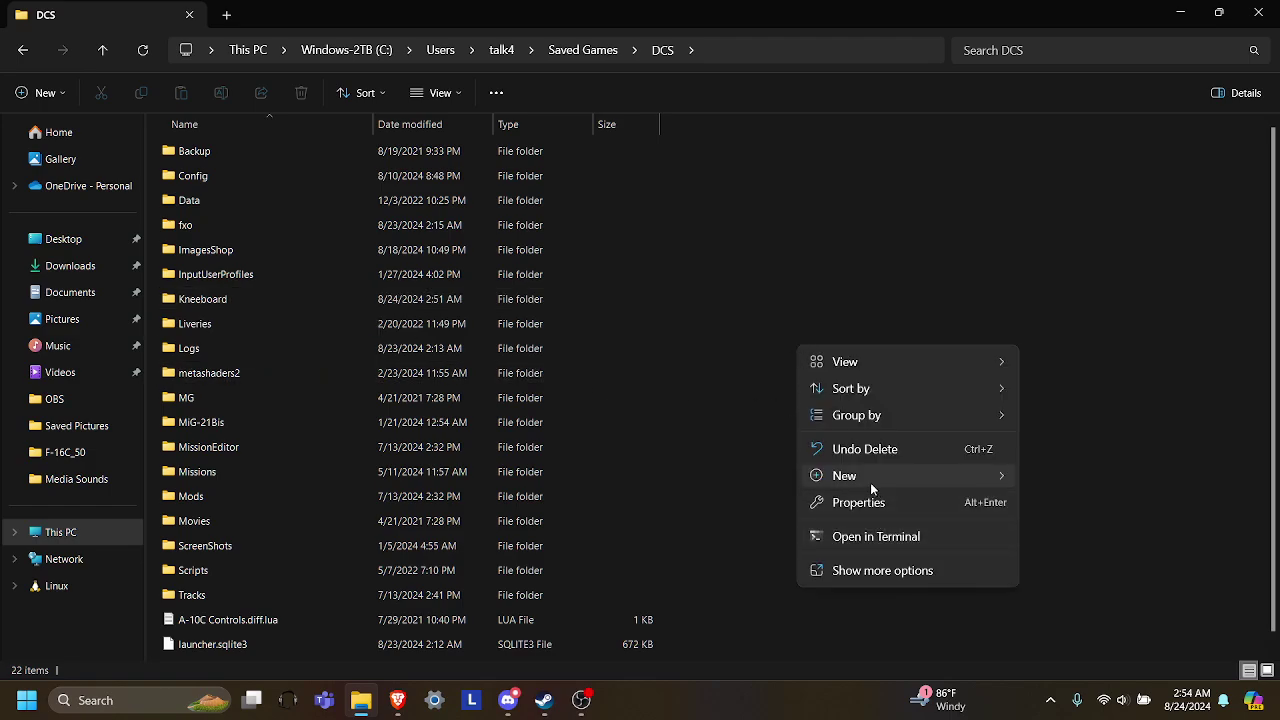
pyautogui.moveTo(871, 489)
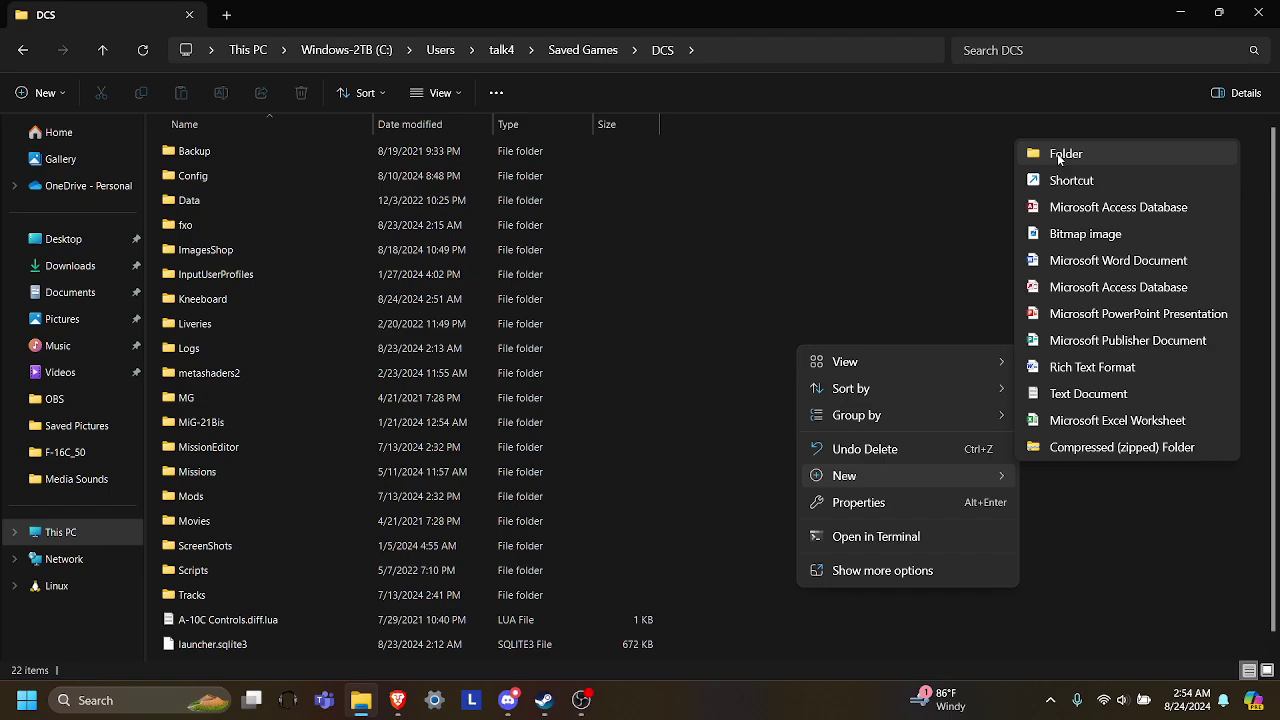
pyautogui.click(1057, 153)
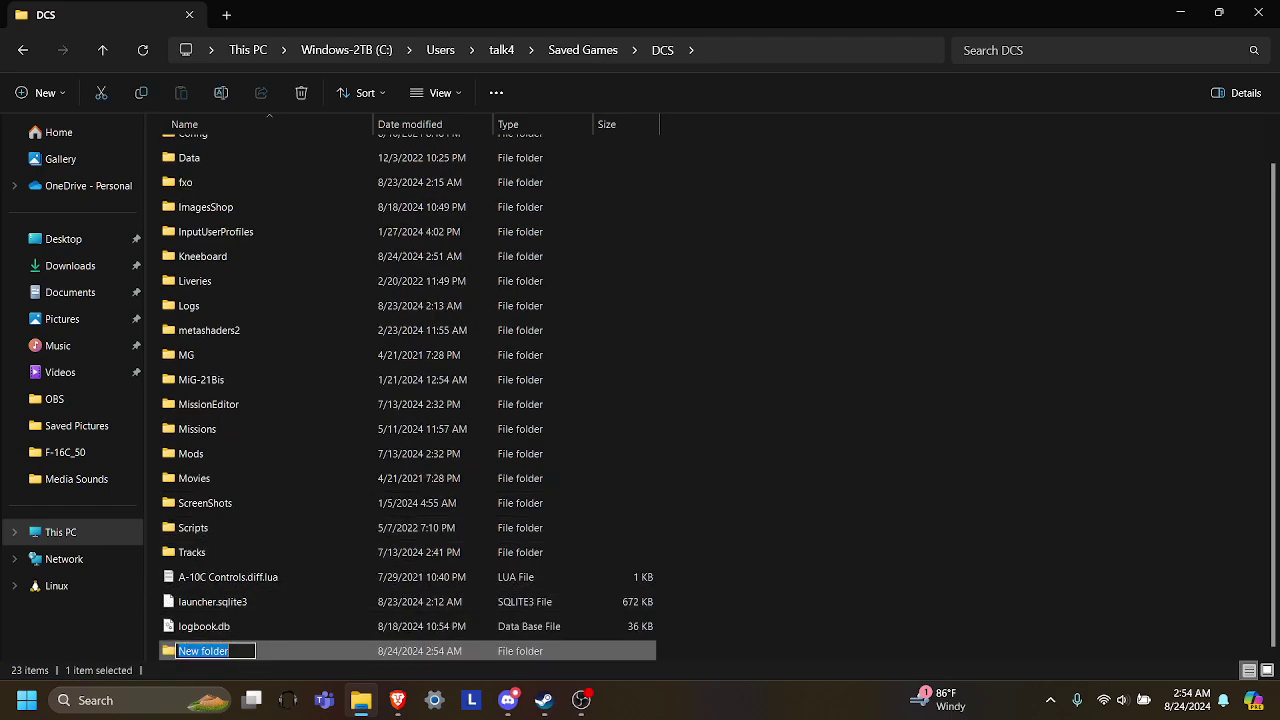
pyautogui.write('Kneeboard')
pyautogui.press('Return')
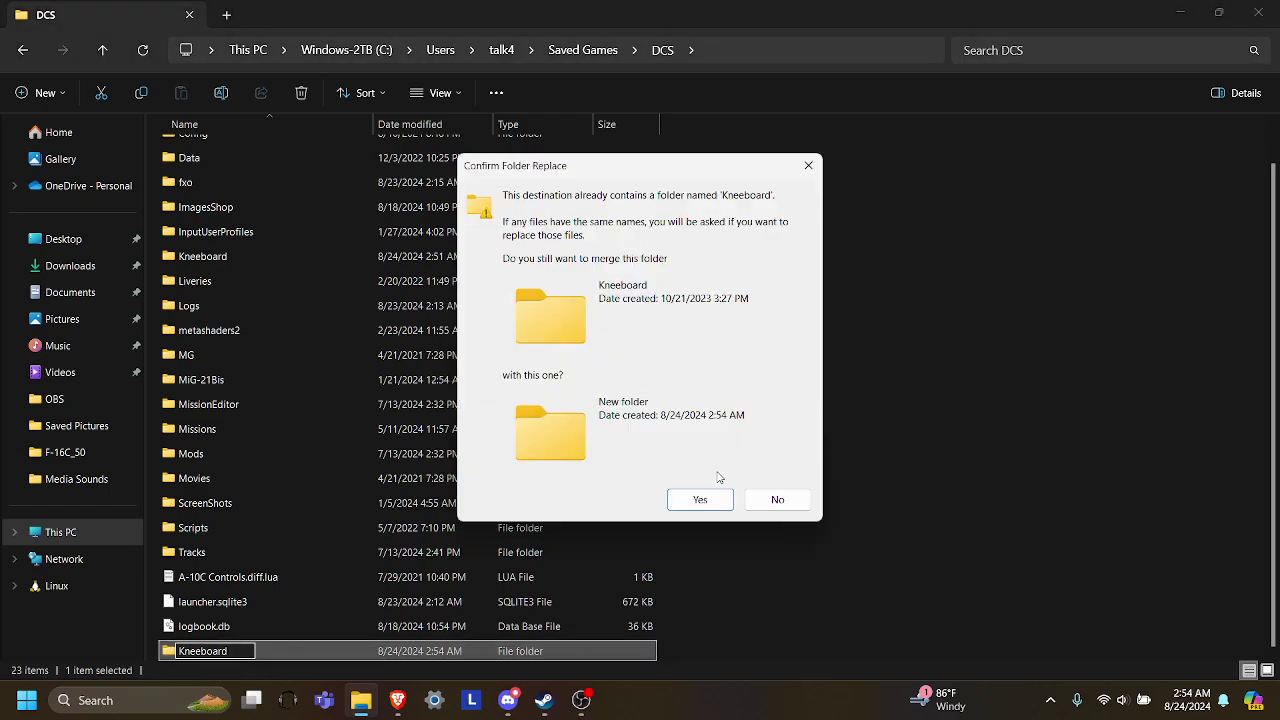
pyautogui.click(795, 499)
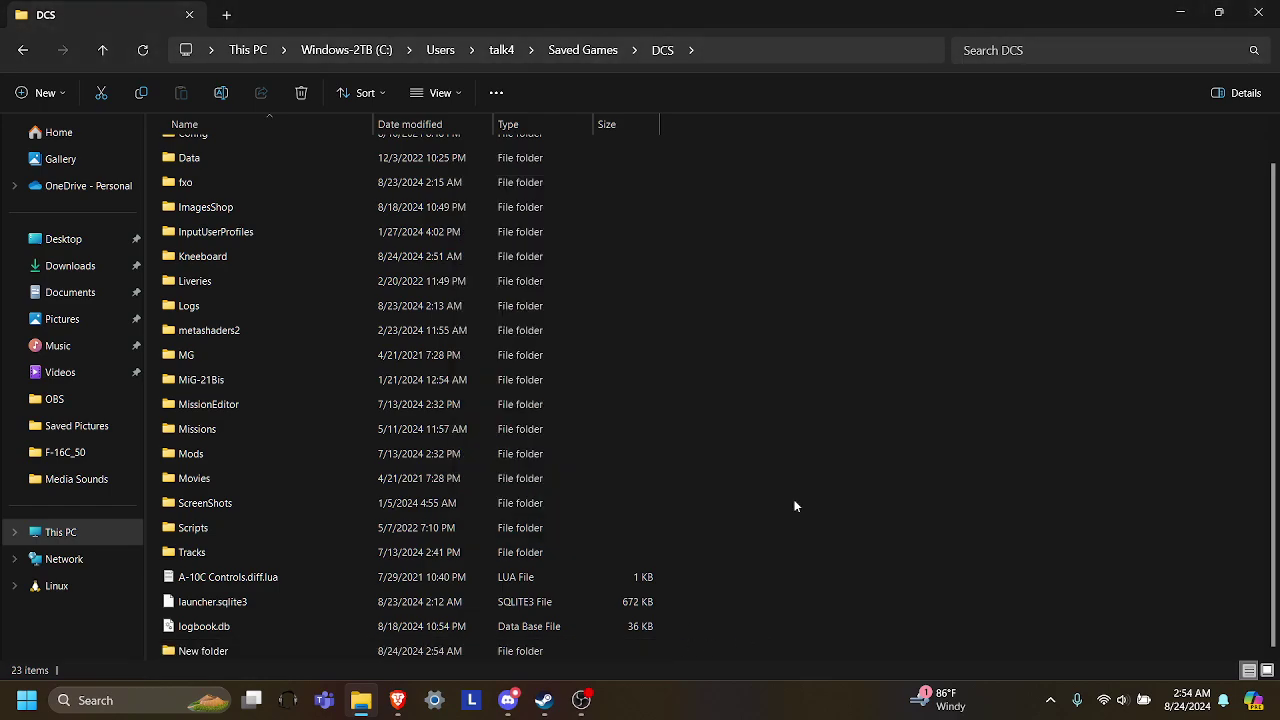
pyautogui.rightClick(230, 650)
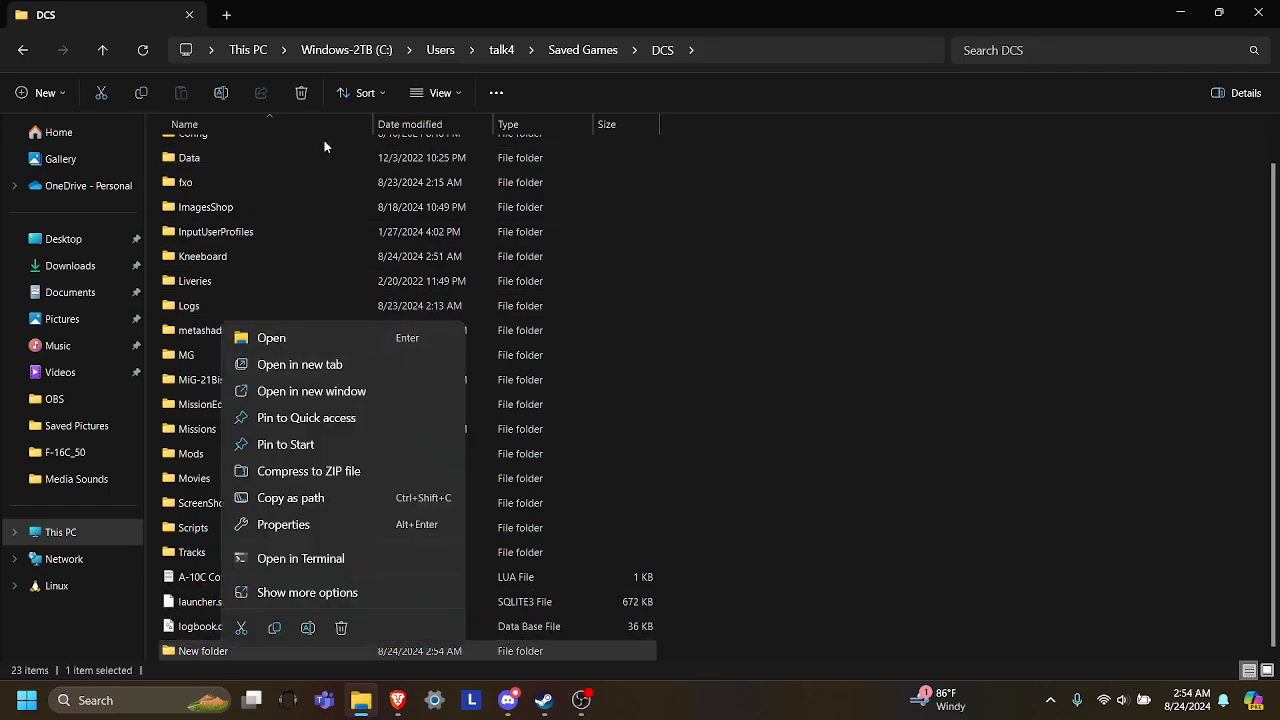
pyautogui.click(341, 627)
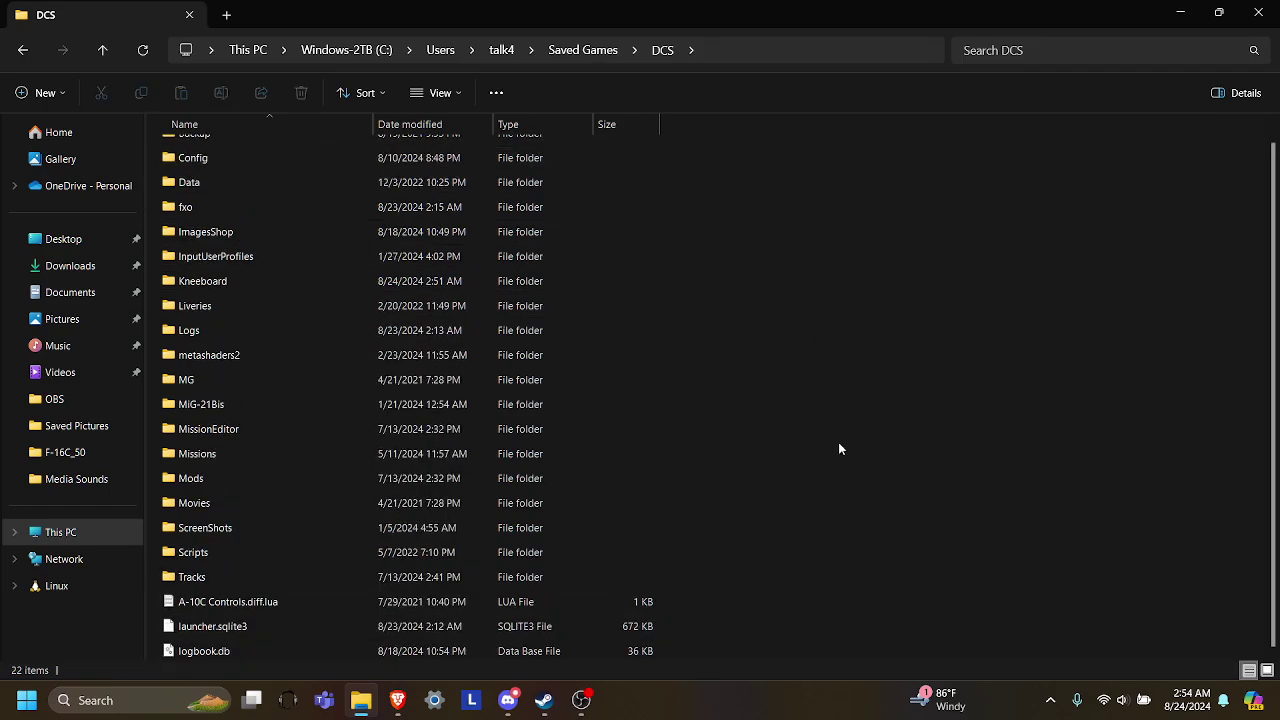
# Open the existing Kneeboard folder and look up the extraction option for F-16C_50.zip without extracting it
pyautogui.scroll(1, 838, 449)
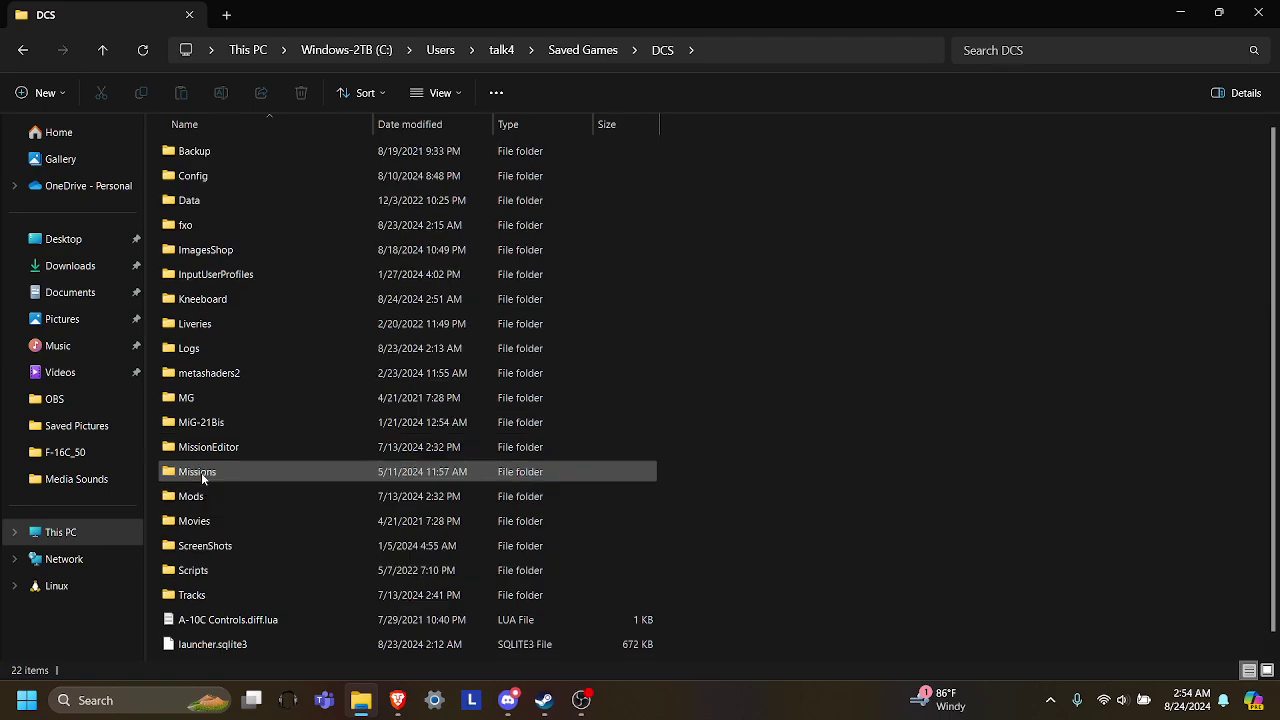
pyautogui.doubleClick(207, 299)
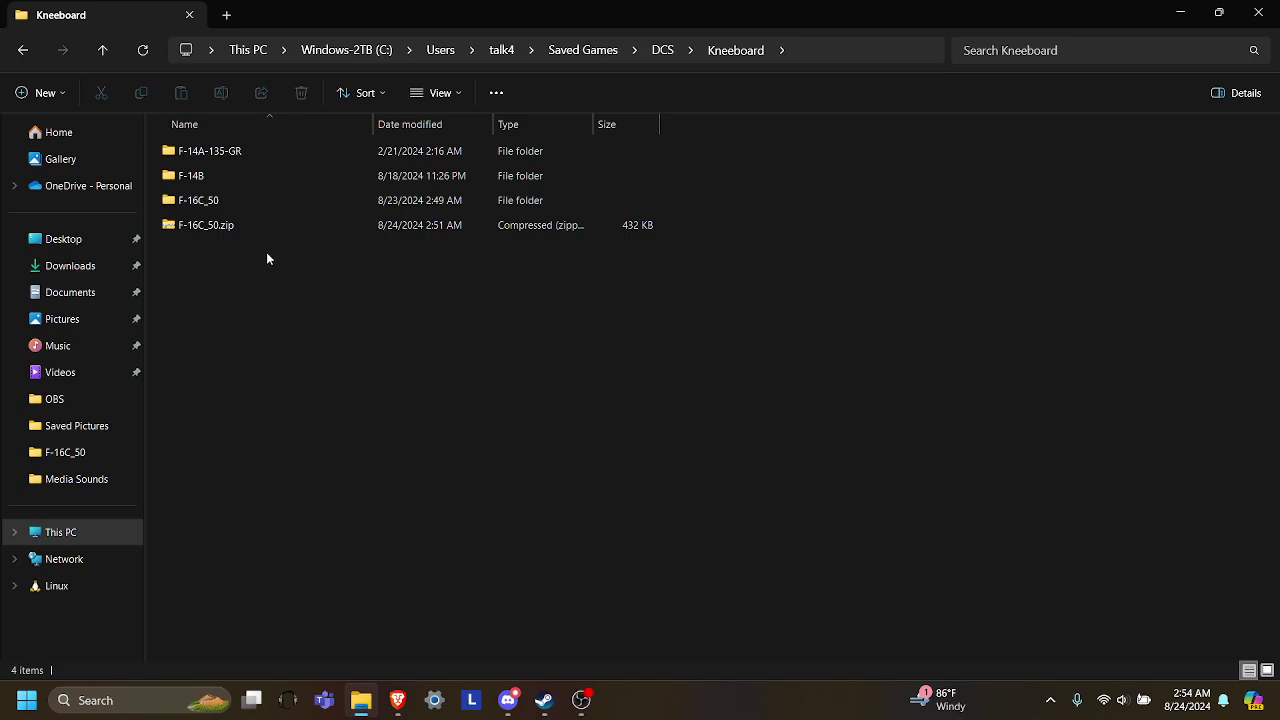
pyautogui.click(219, 226)
pyautogui.rightClick(201, 227)
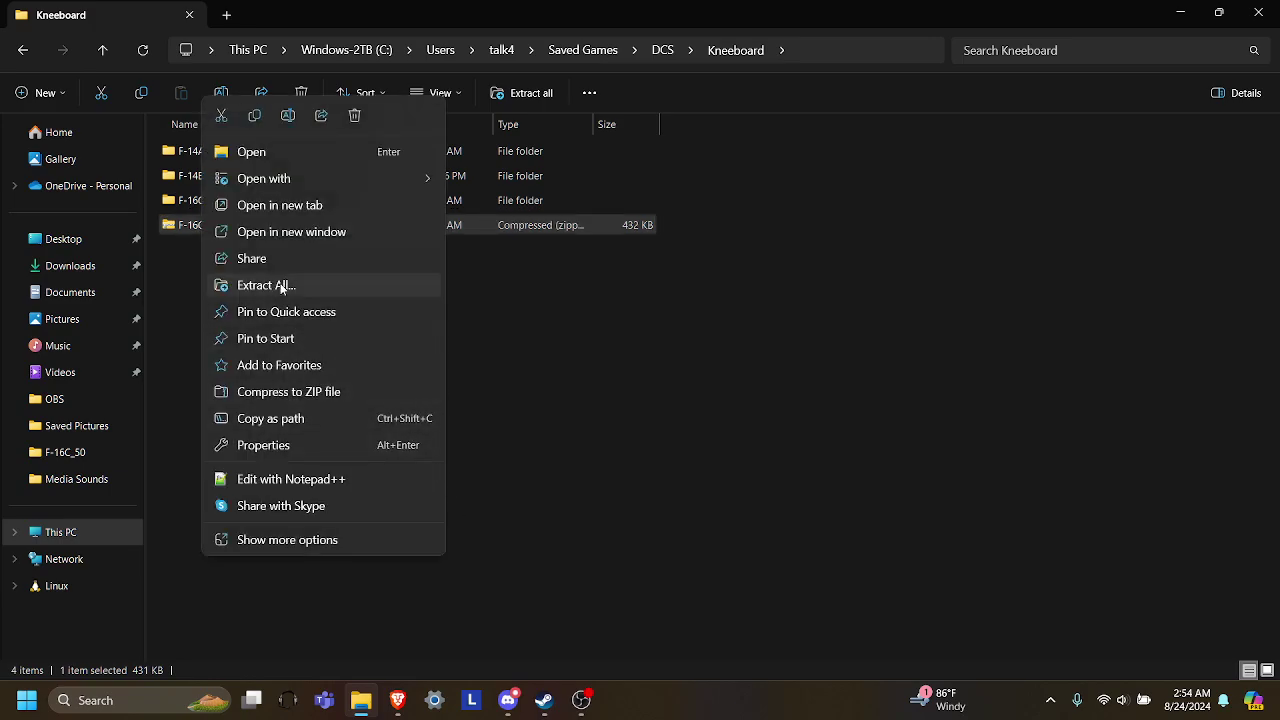
pyautogui.click(512, 320)
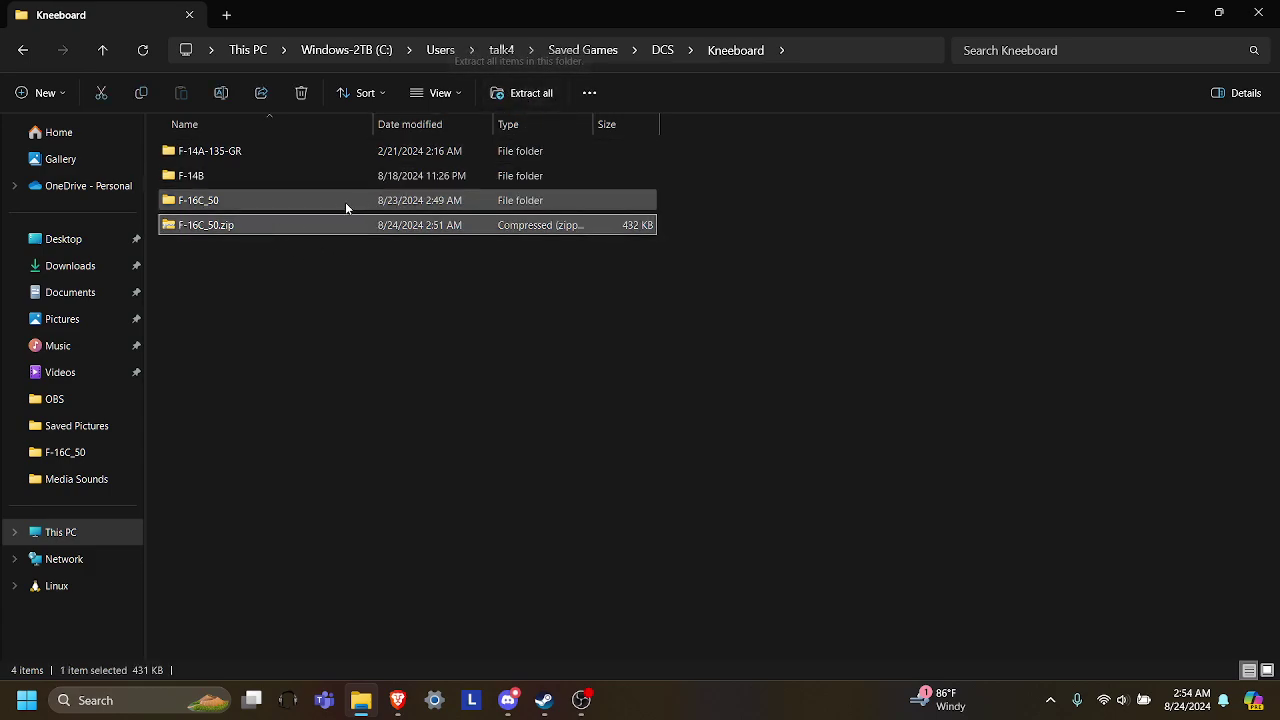
# Open the extracted F-16C_50 folder and check the PNG files it contains
pyautogui.click(206, 201)
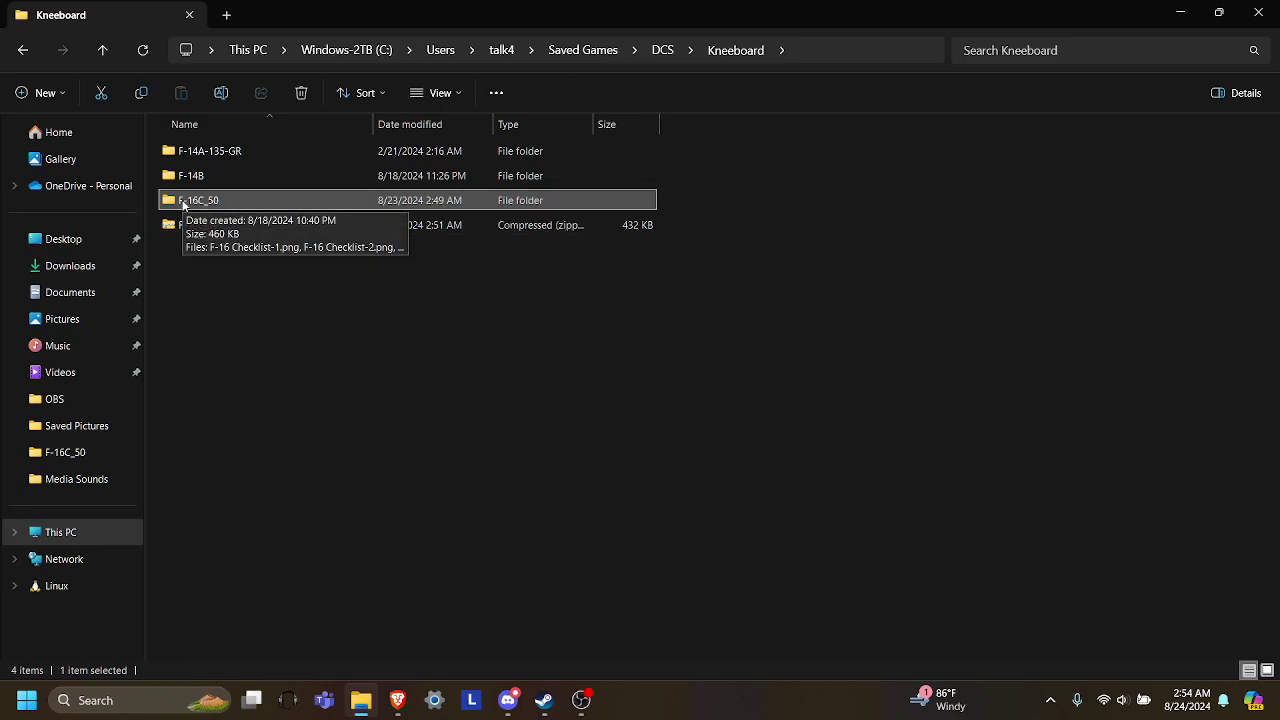
pyautogui.doubleClick(183, 203)
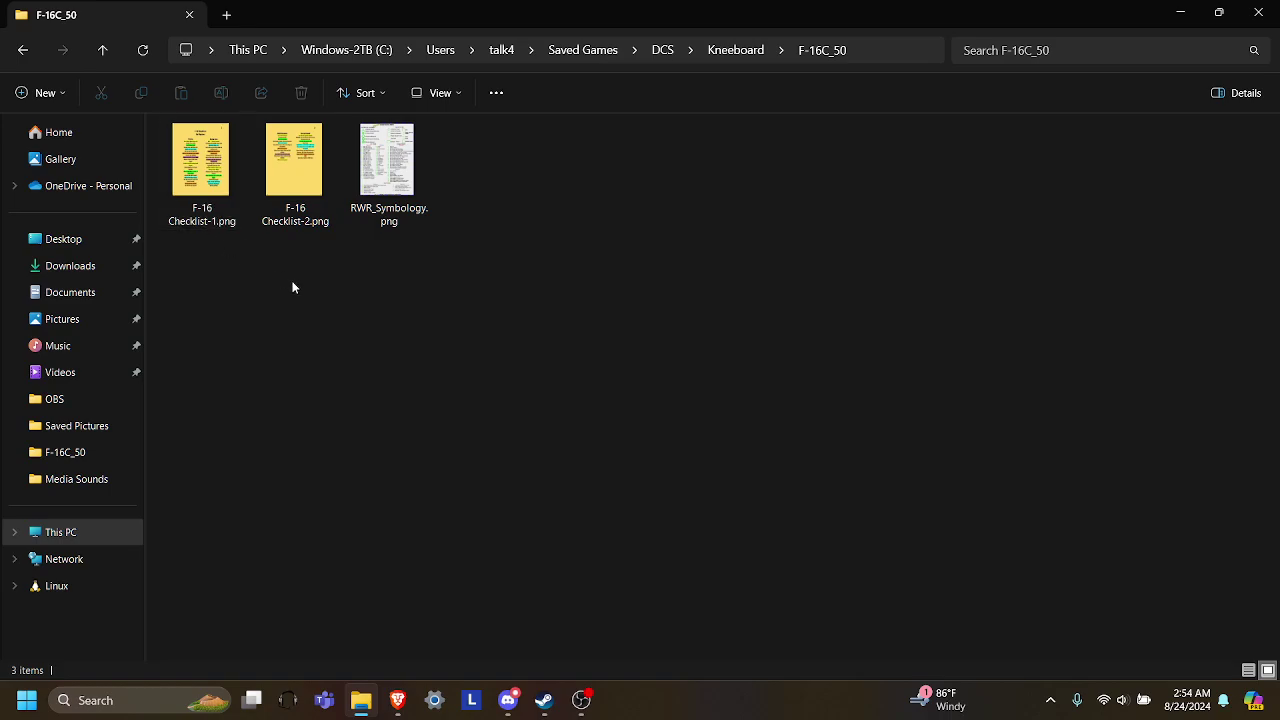
pyautogui.moveTo(194, 257); pyautogui.dragTo(512, 198)
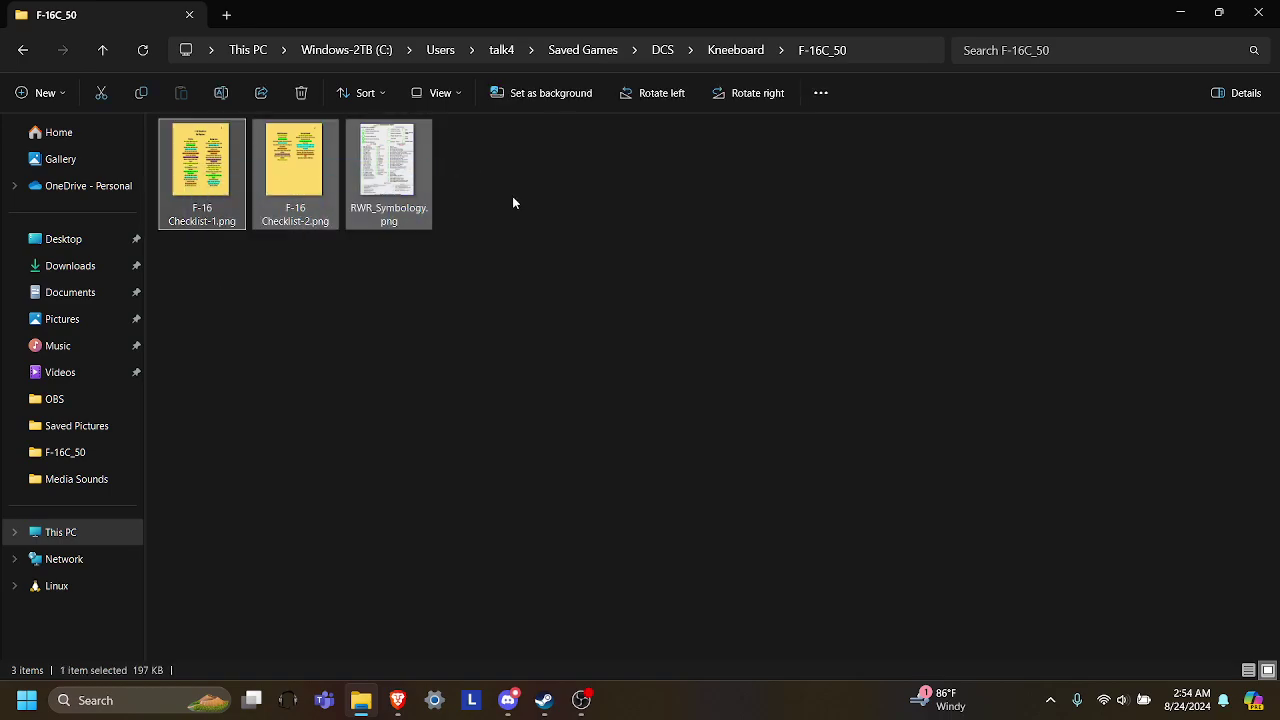
pyautogui.click(525, 320)
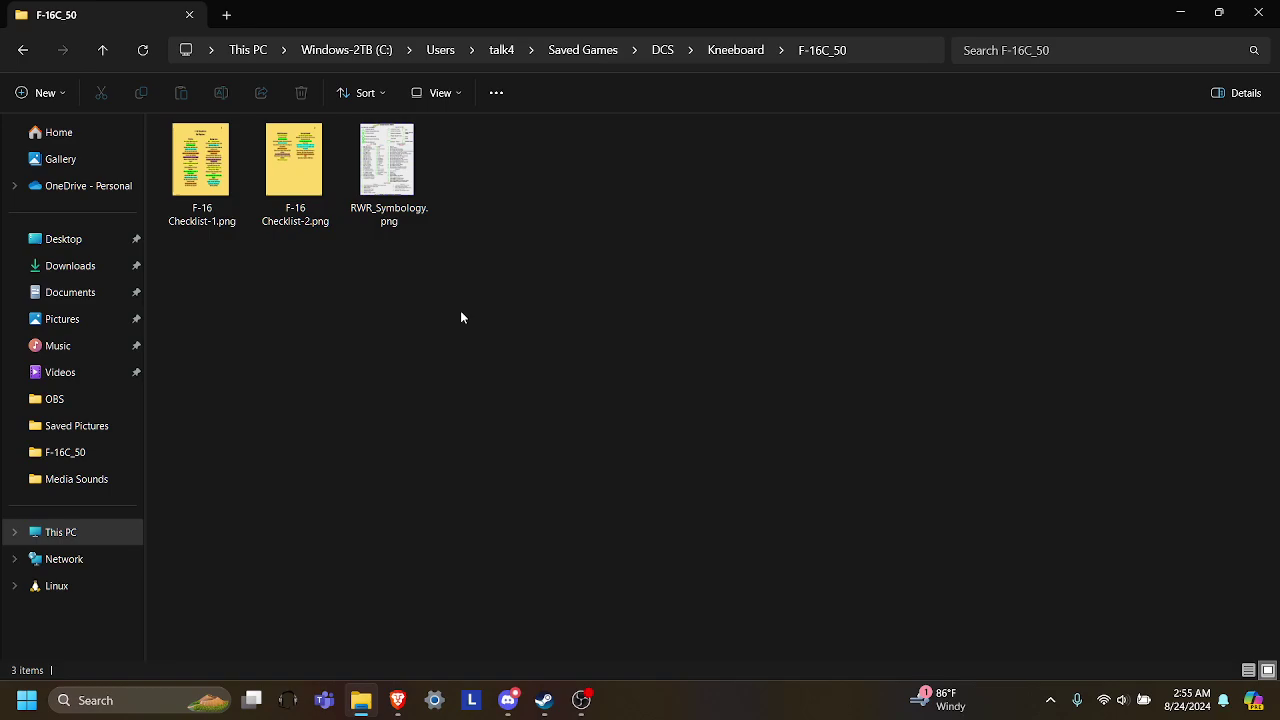
# View F-16 Checklist-1.png in a maximized image viewer and close it
pyautogui.doubleClick(200, 160)
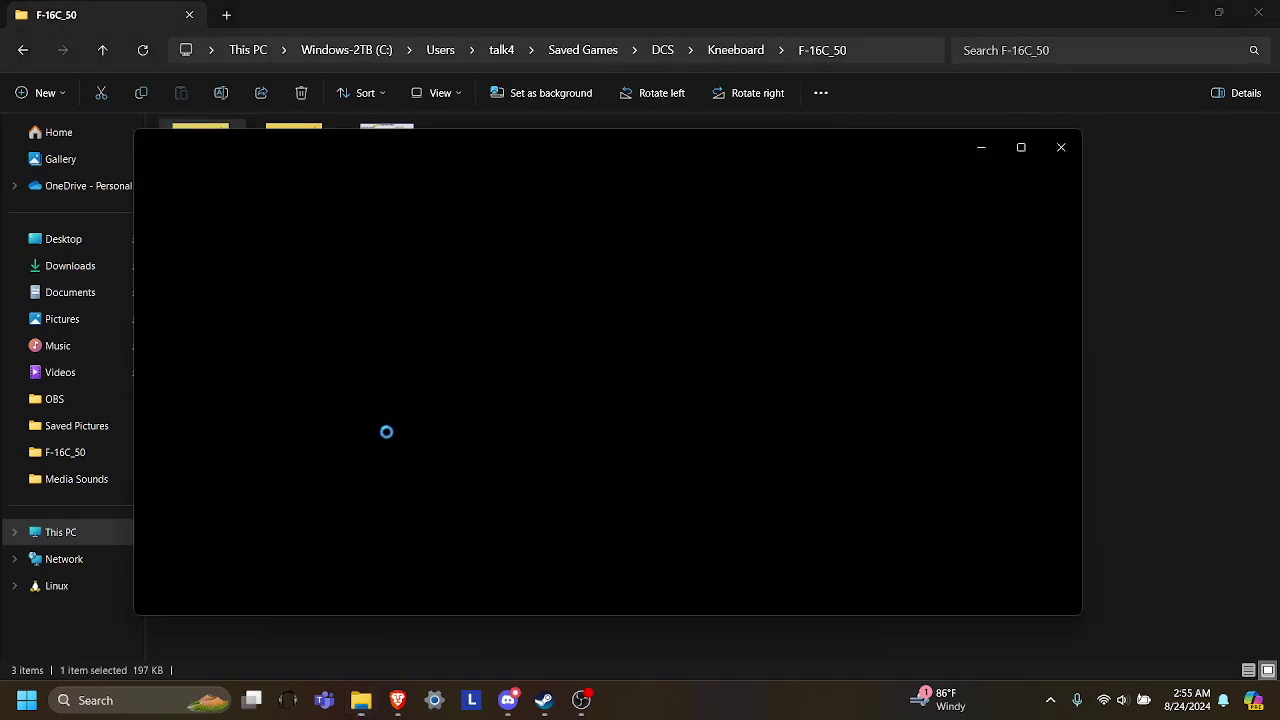
pyautogui.click(1021, 147)
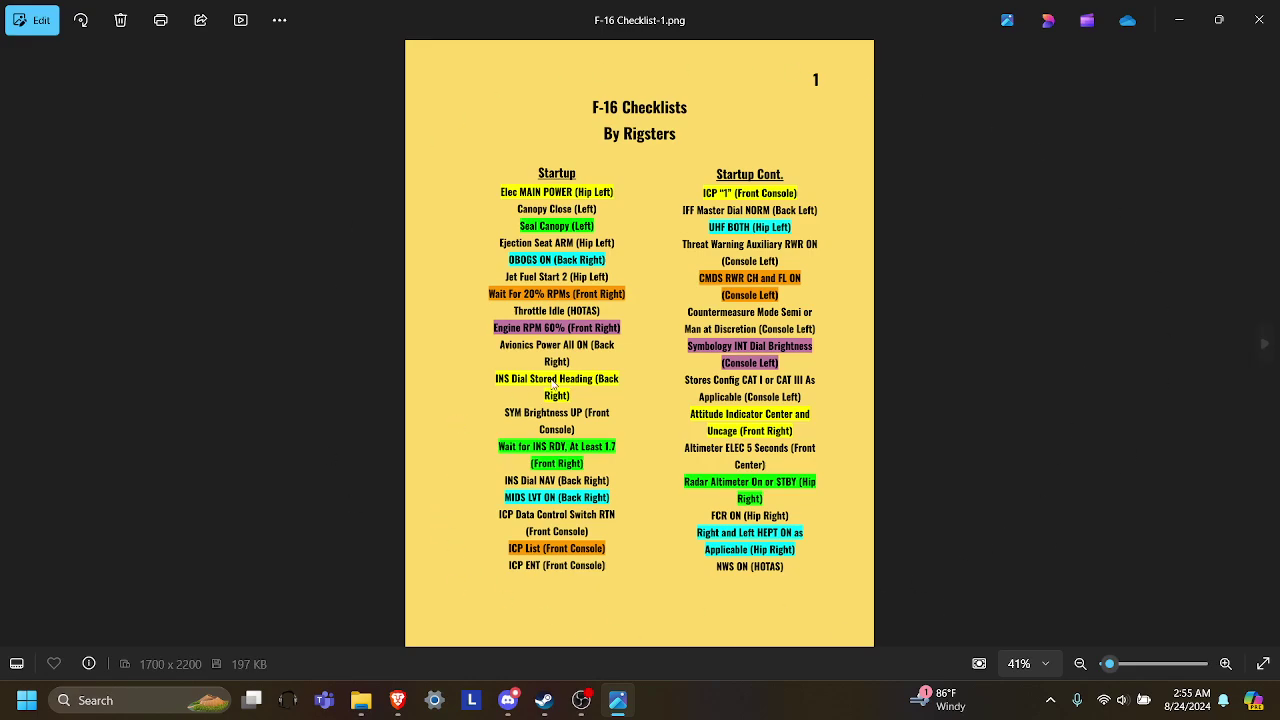
pyautogui.click(1259, 20)
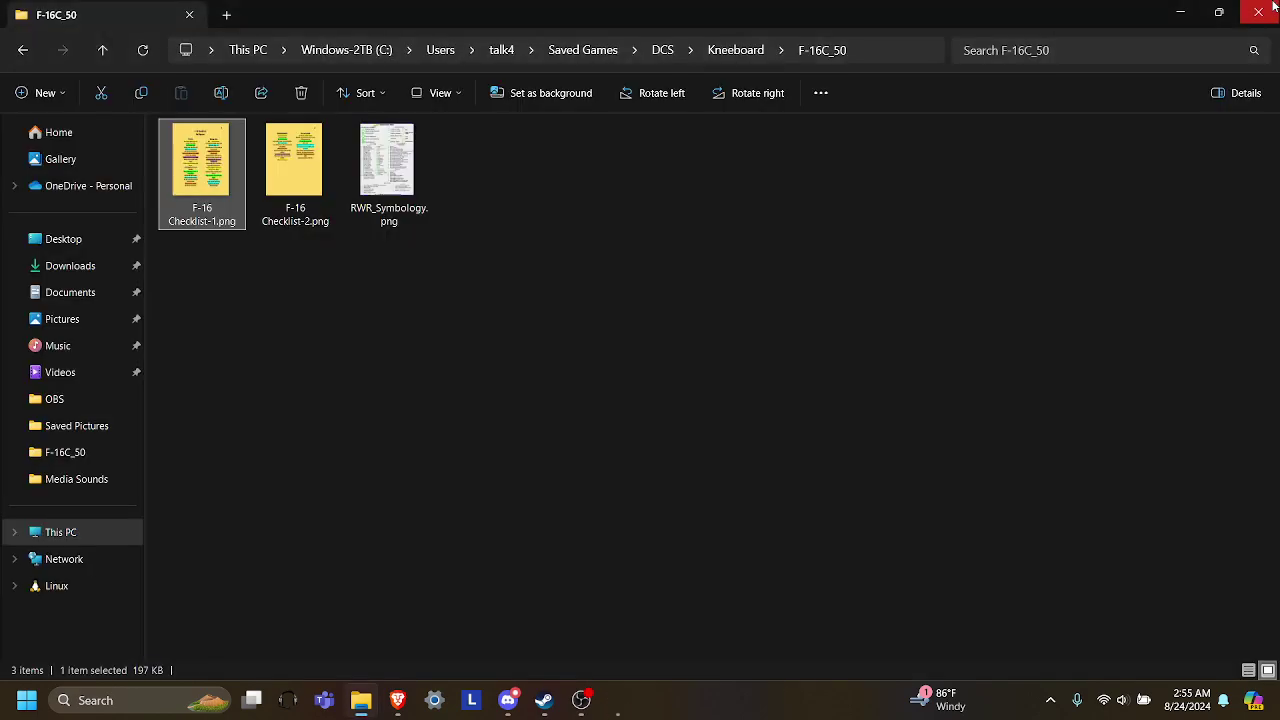
# Return to the Kneeboard folder and delete F-16C_50.zip
pyautogui.click(738, 48)
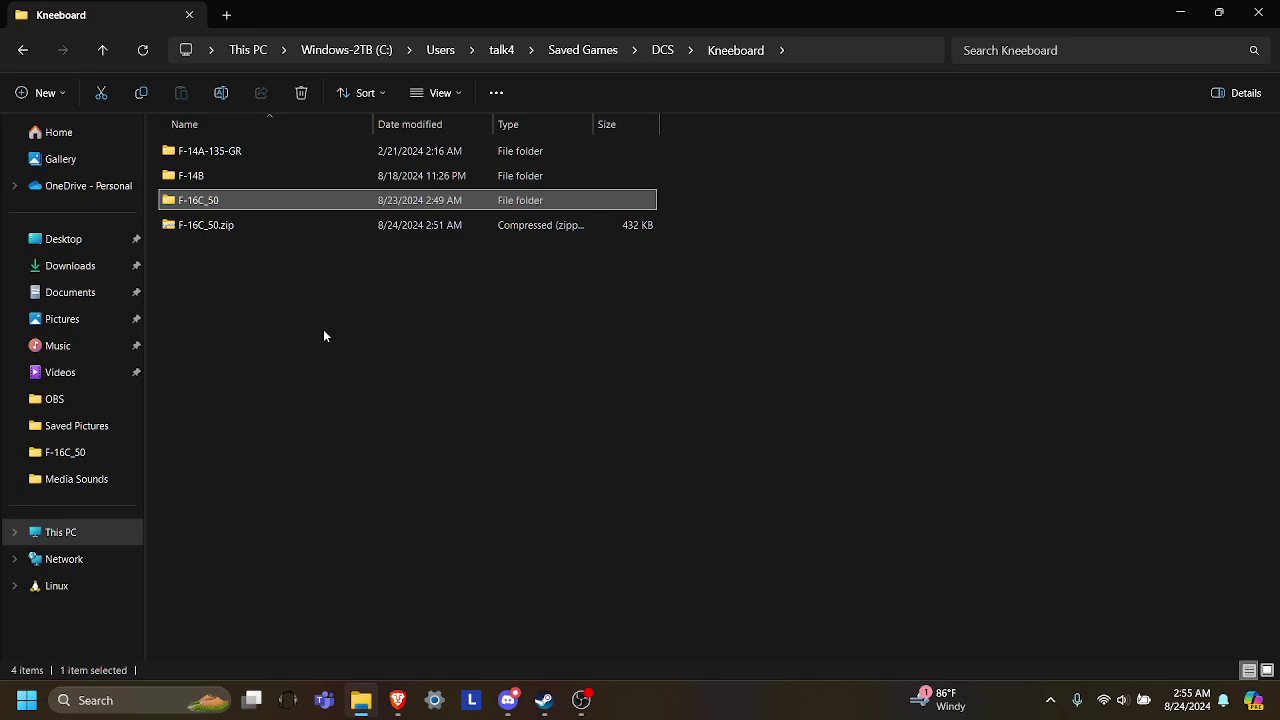
pyautogui.click(234, 225)
pyautogui.rightClick(234, 226)
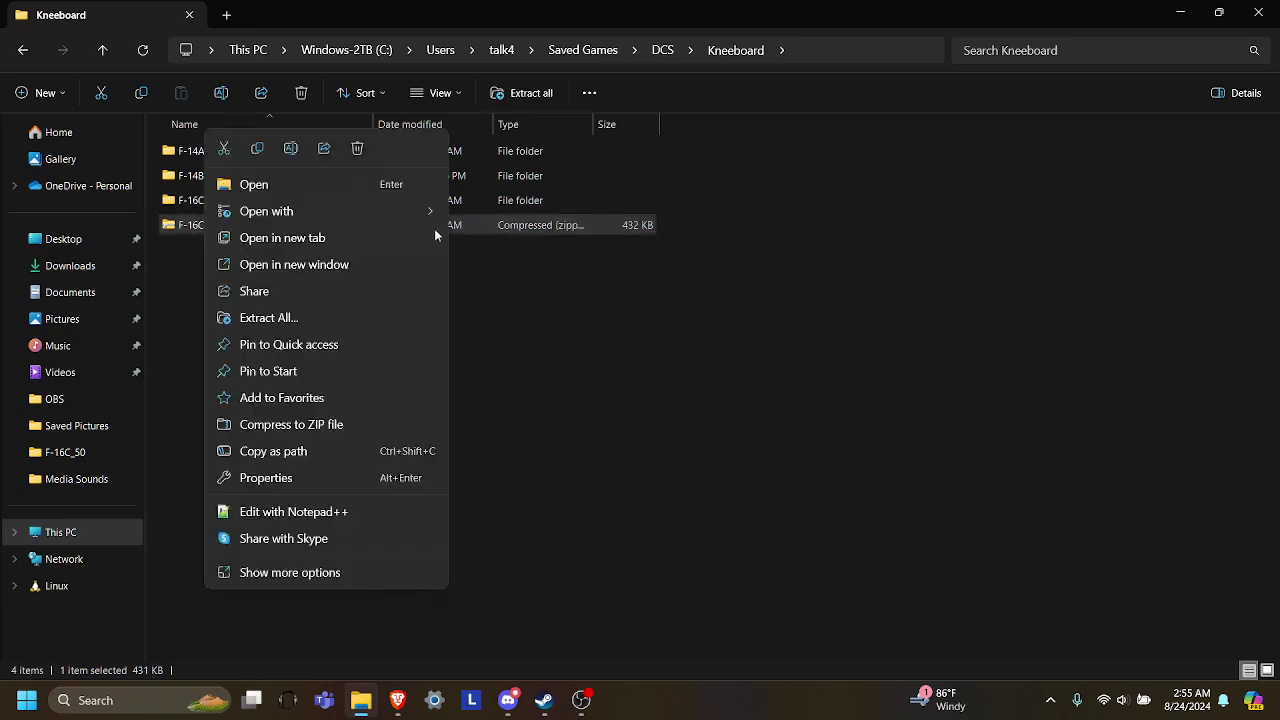
pyautogui.click(357, 148)
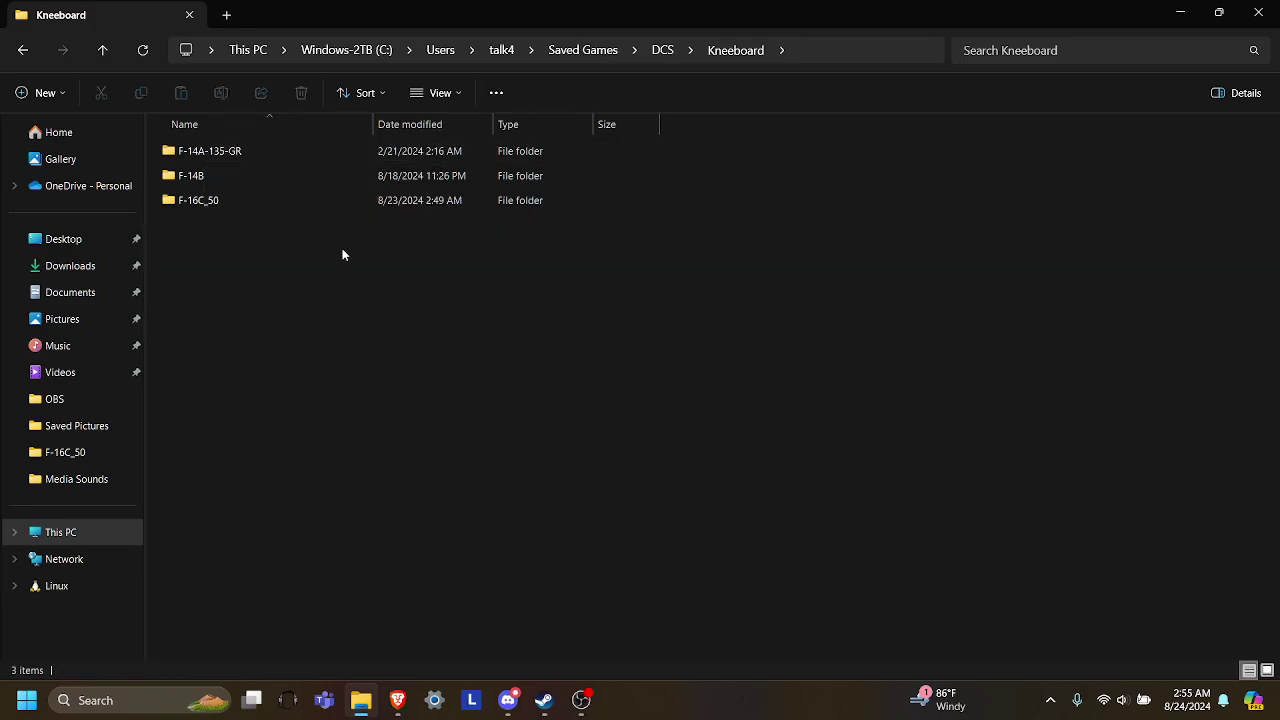
# Examine the kneeboard pages in the F-14B and F-14A-135-GR folders and return to the Kneeboard folder
pyautogui.click(206, 152)
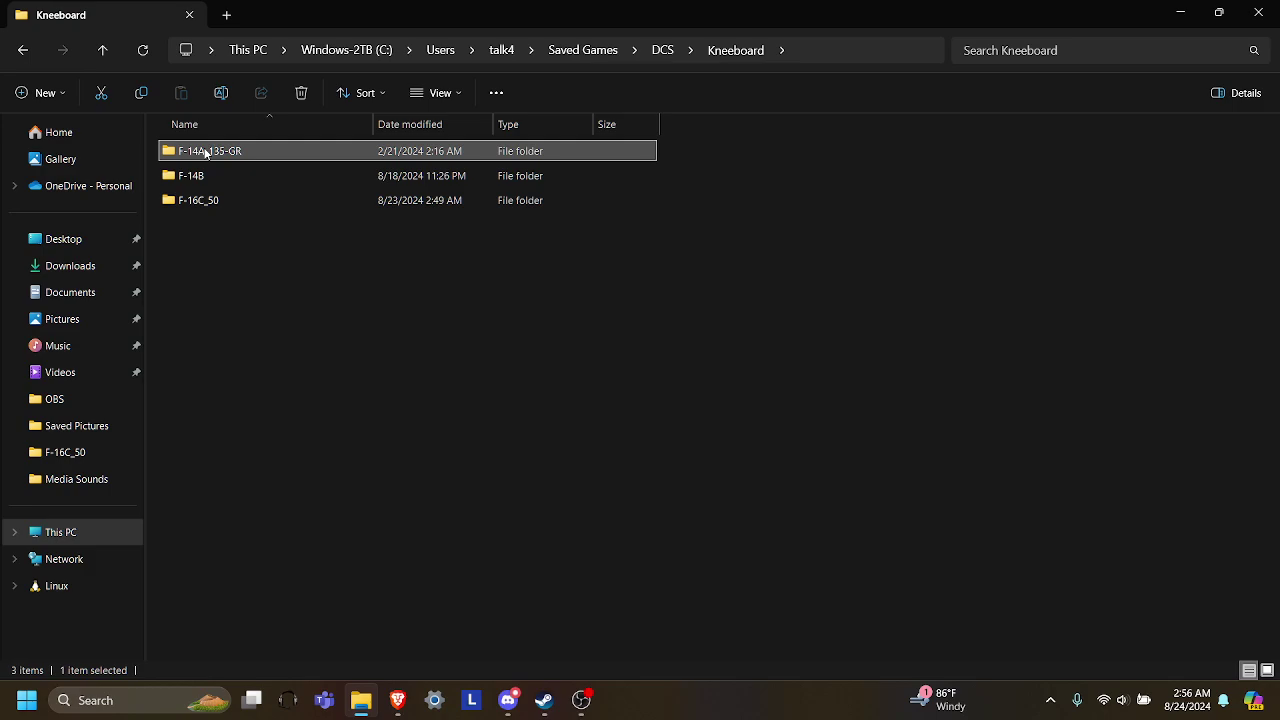
pyautogui.click(199, 153)
pyautogui.click(227, 180)
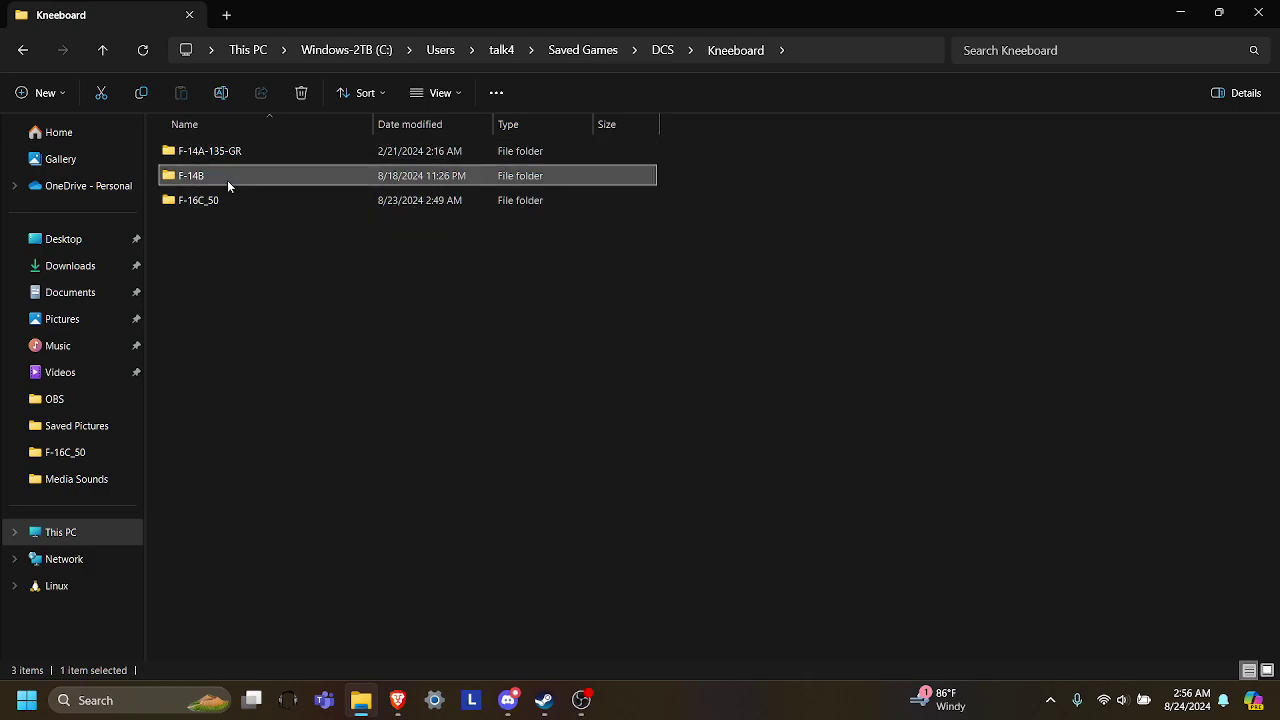
pyautogui.doubleClick(227, 180)
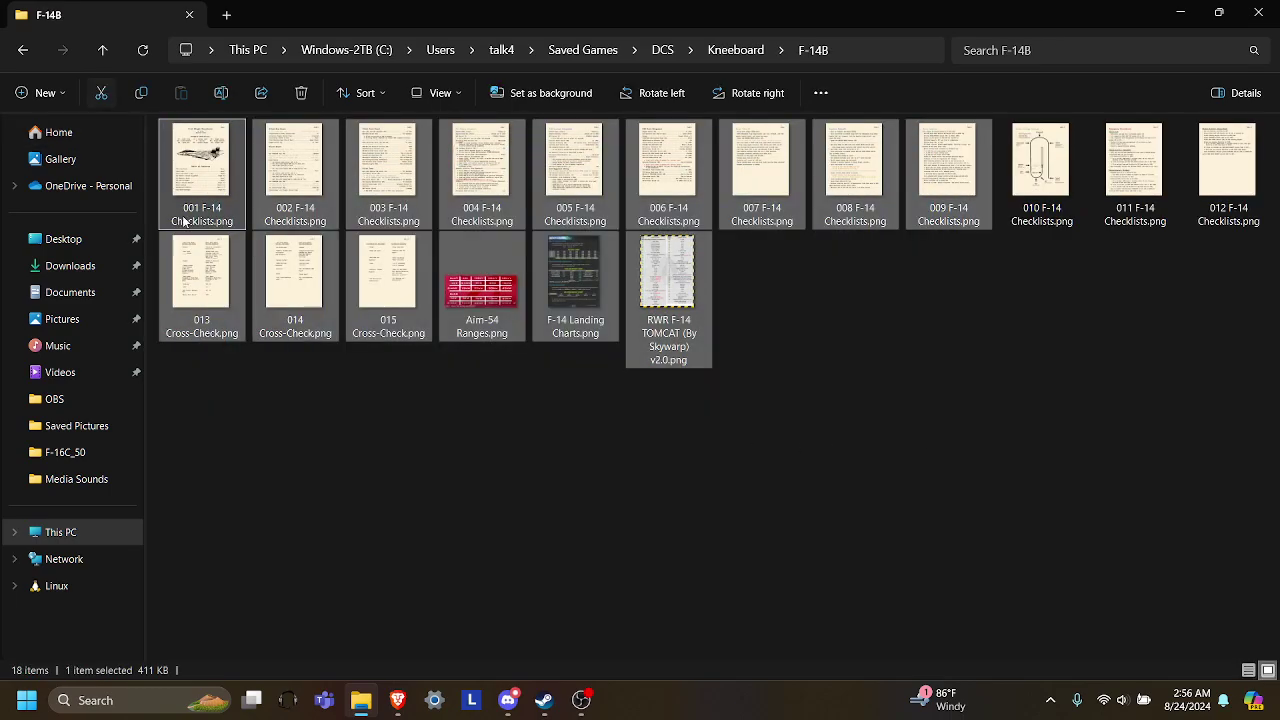
pyautogui.click(735, 50)
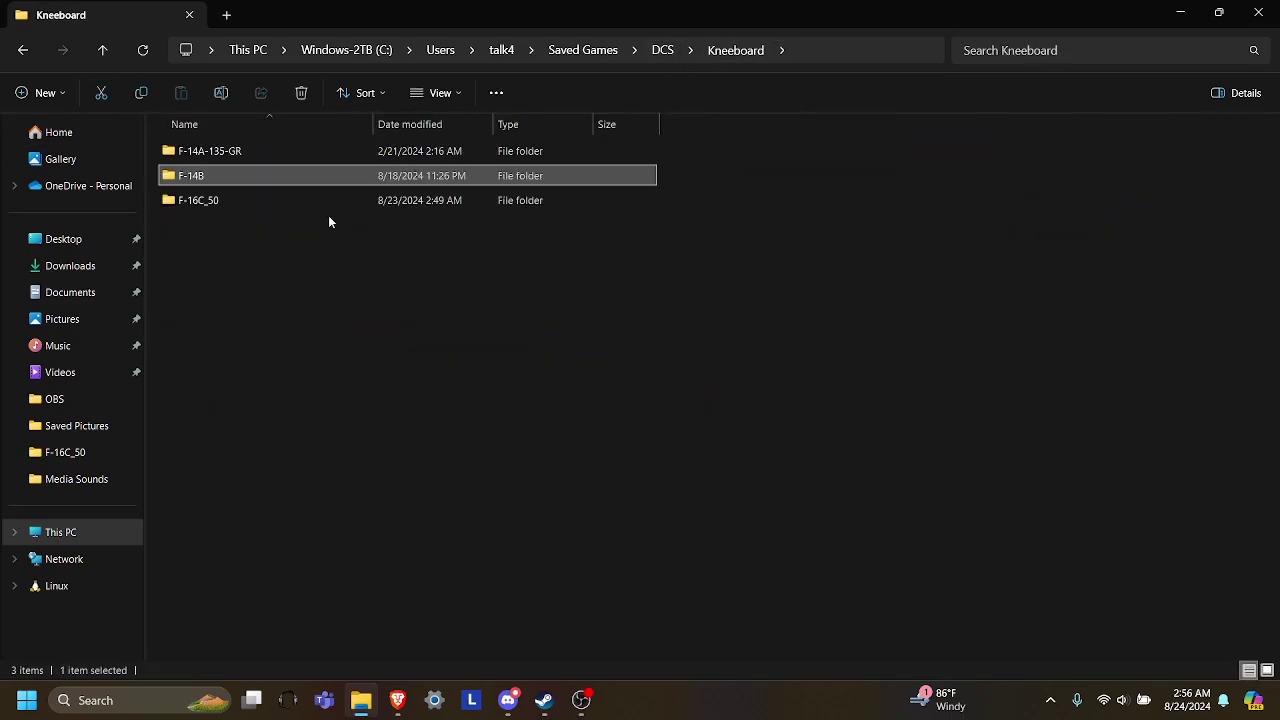
pyautogui.doubleClick(223, 151)
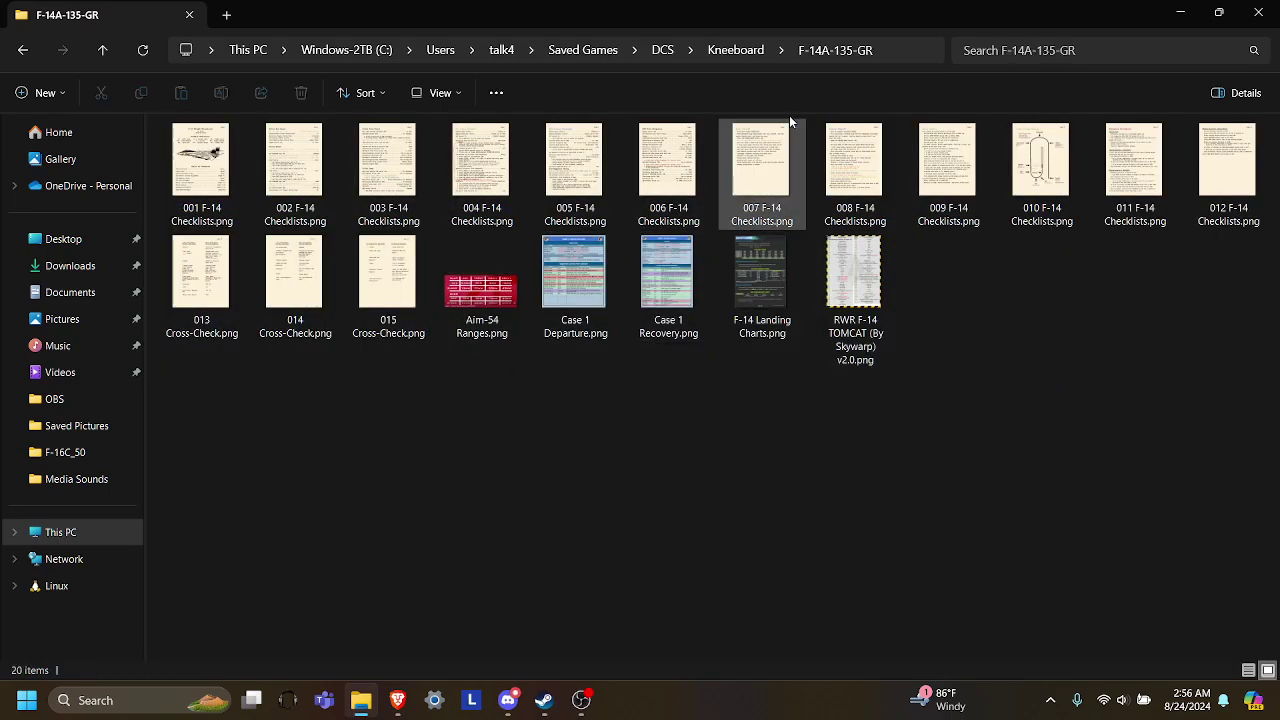
pyautogui.click(735, 50)
pyautogui.click(205, 177)
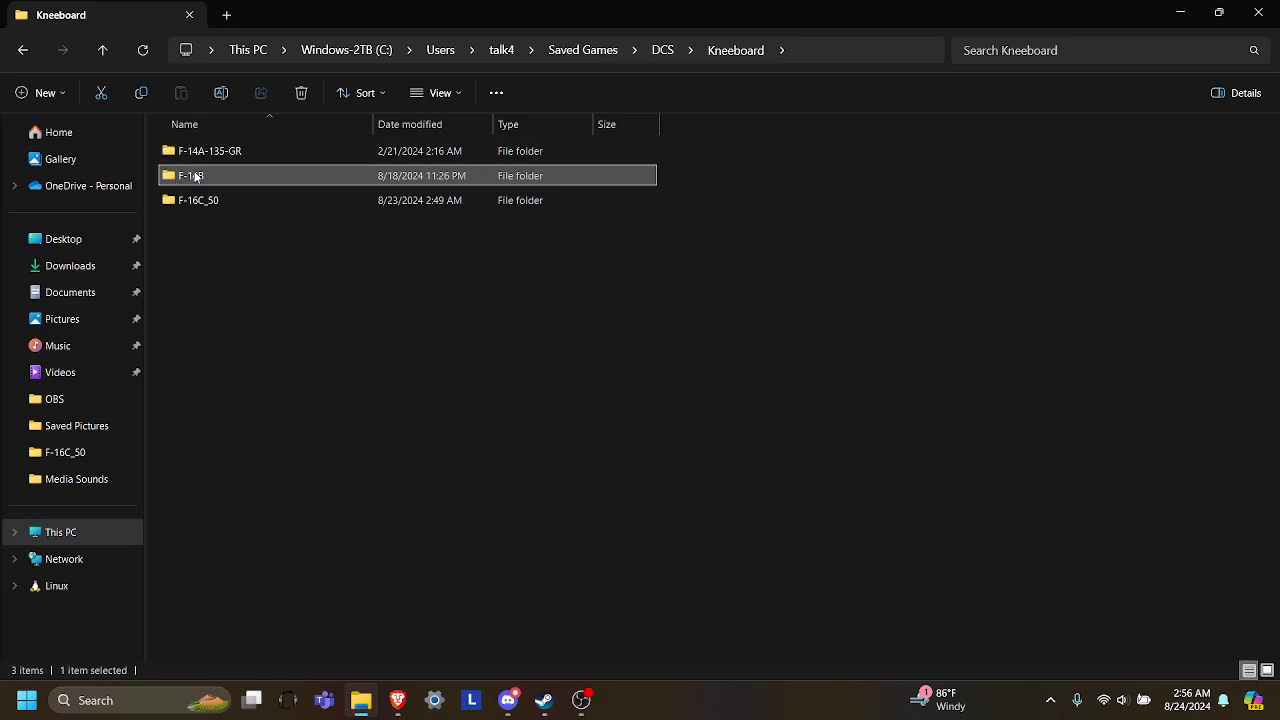
pyautogui.click(348, 397)
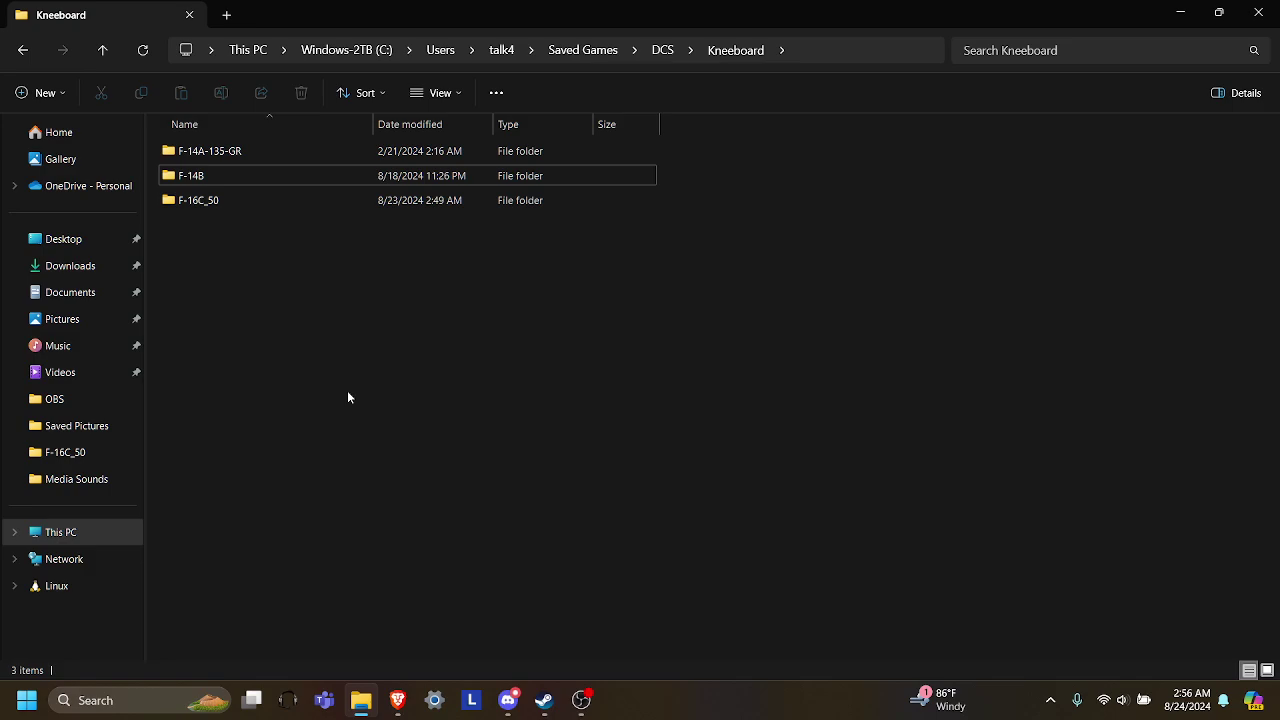